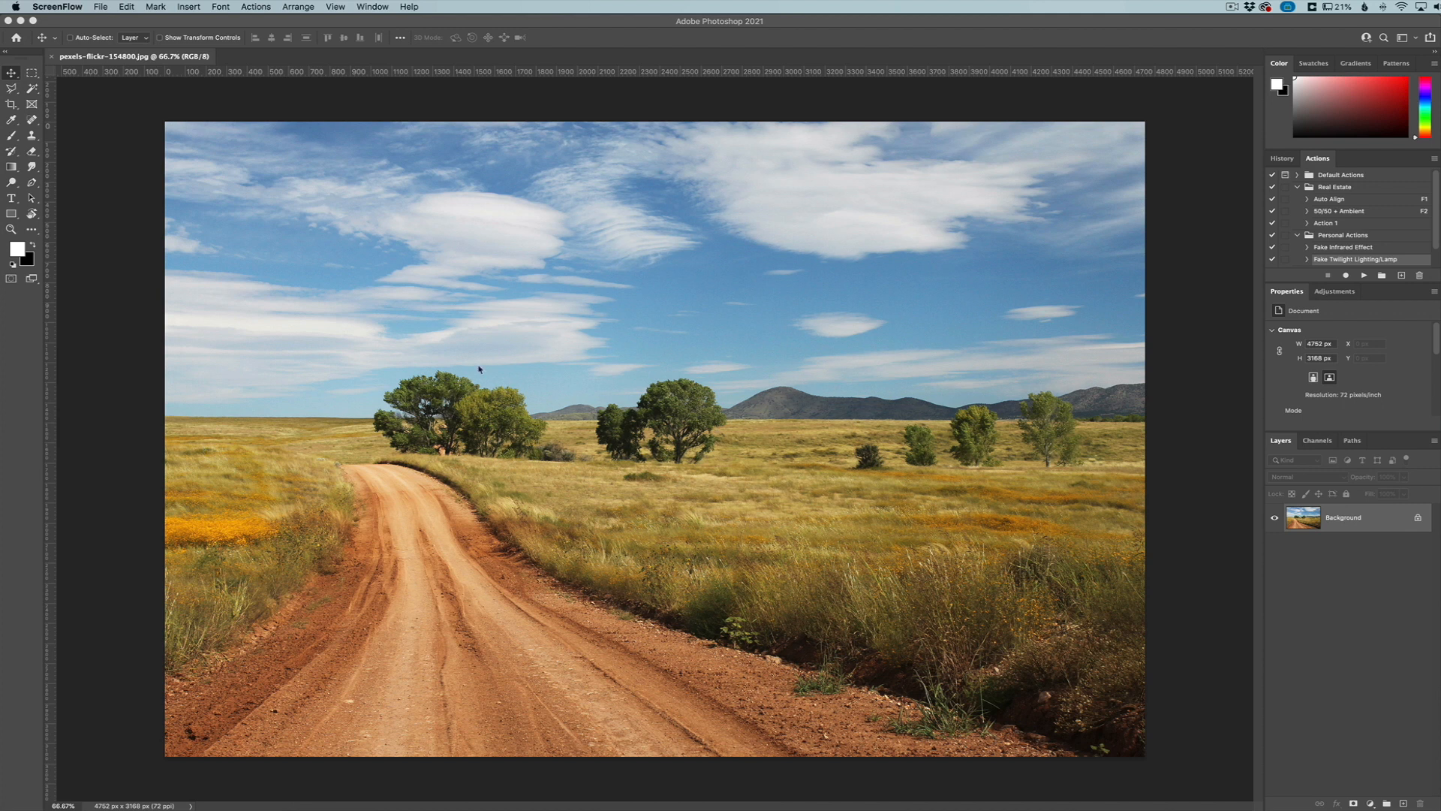
Step: Open the Tree render filter on the photo and look through its available presets
click(274, 27)
click(289, 7)
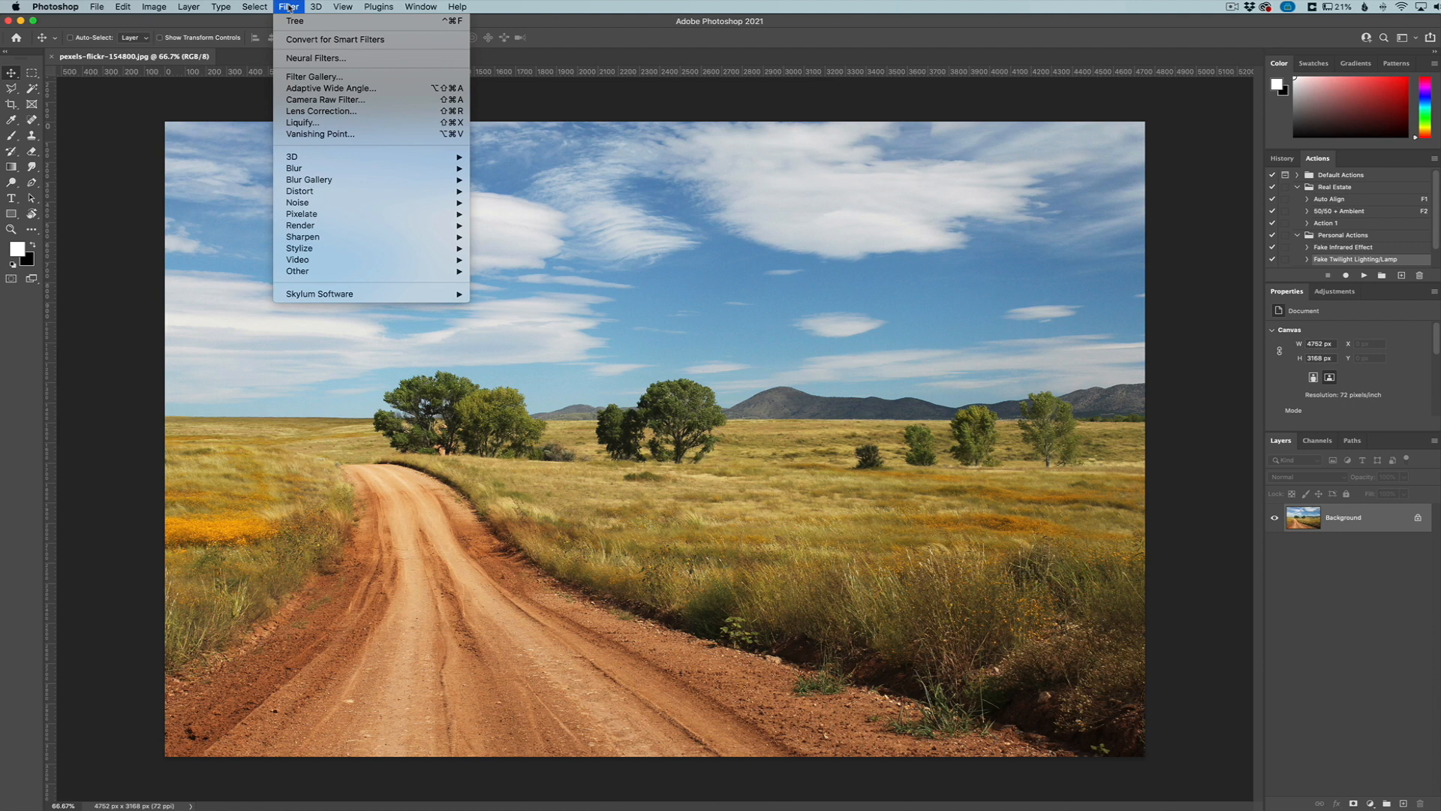
mouse_move(312, 226)
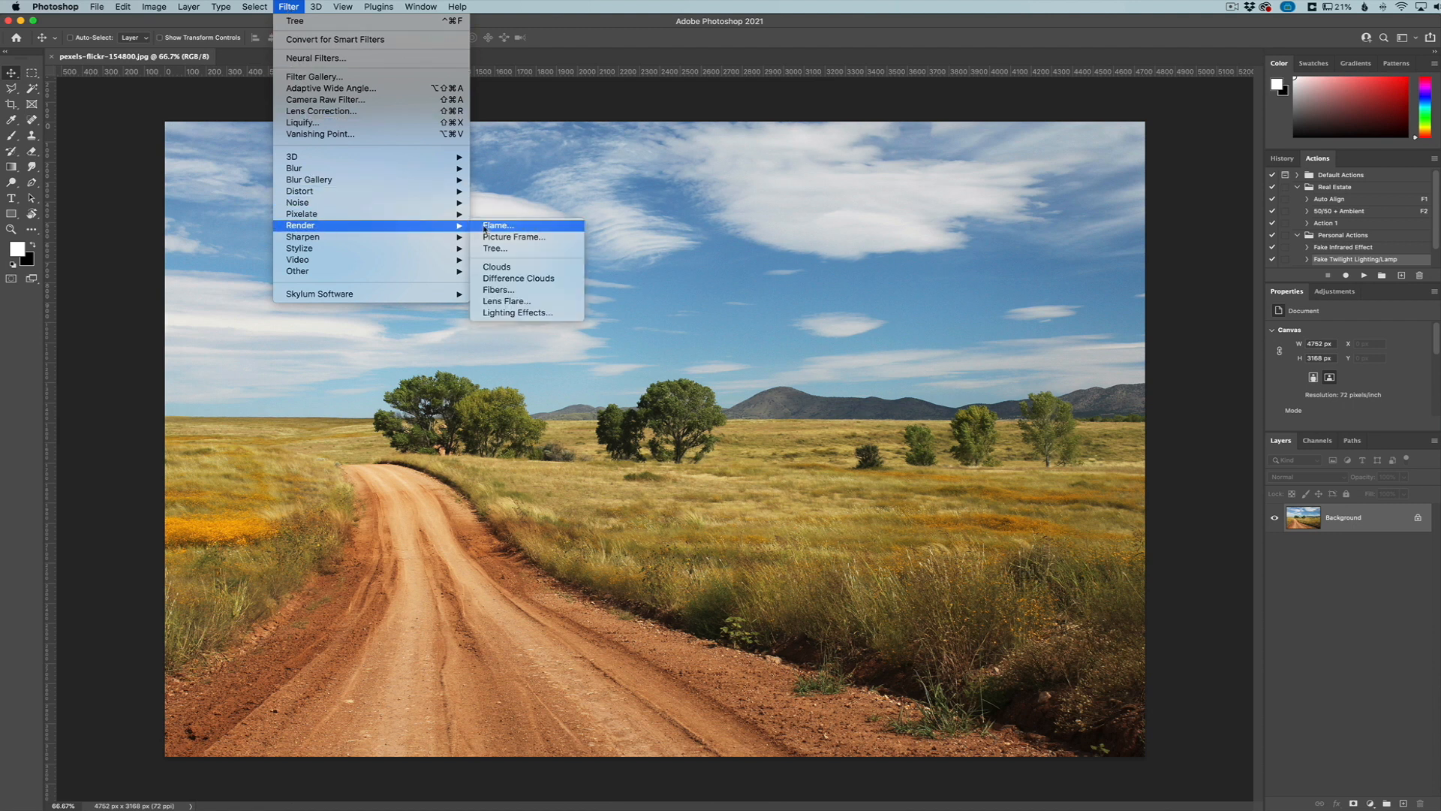
click(505, 249)
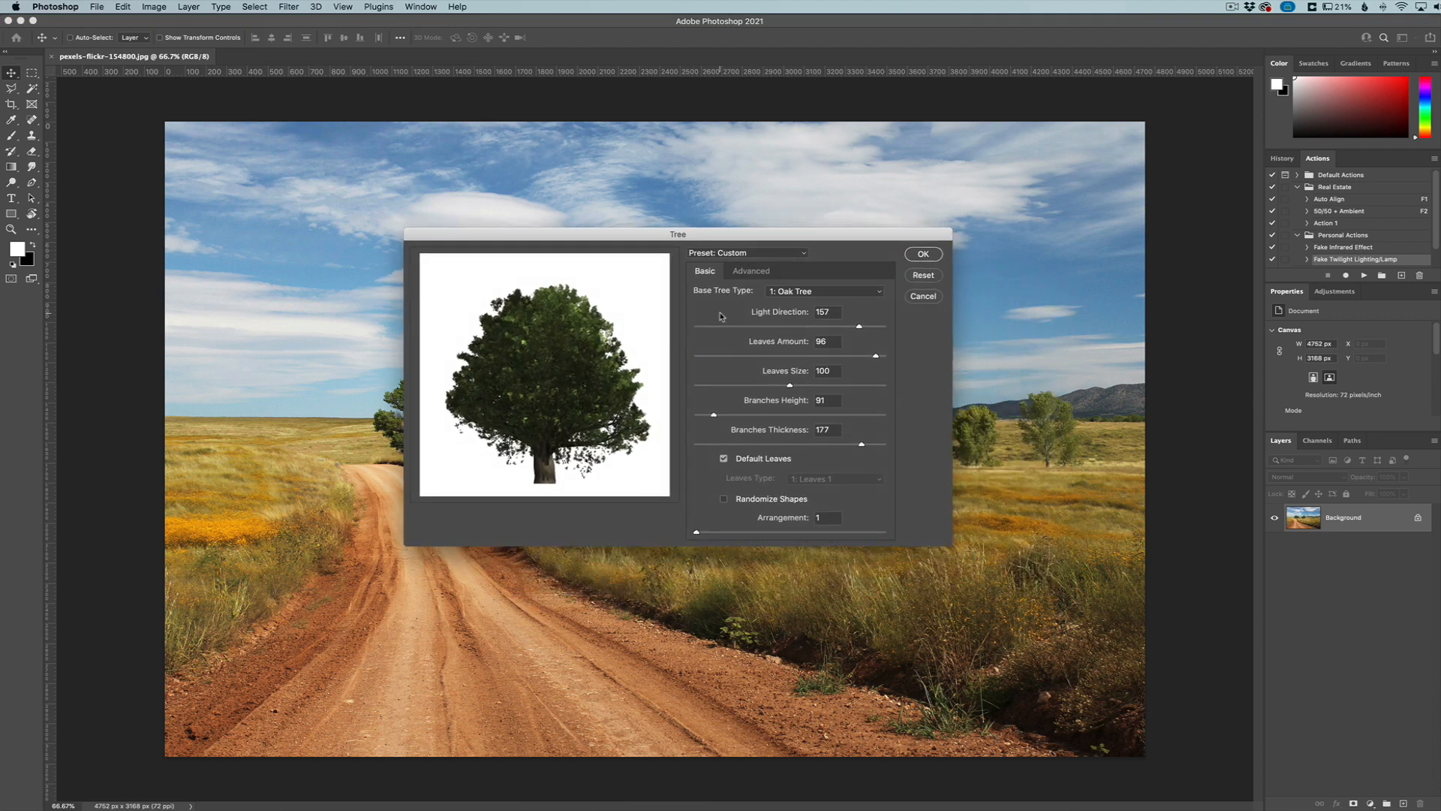
click(755, 256)
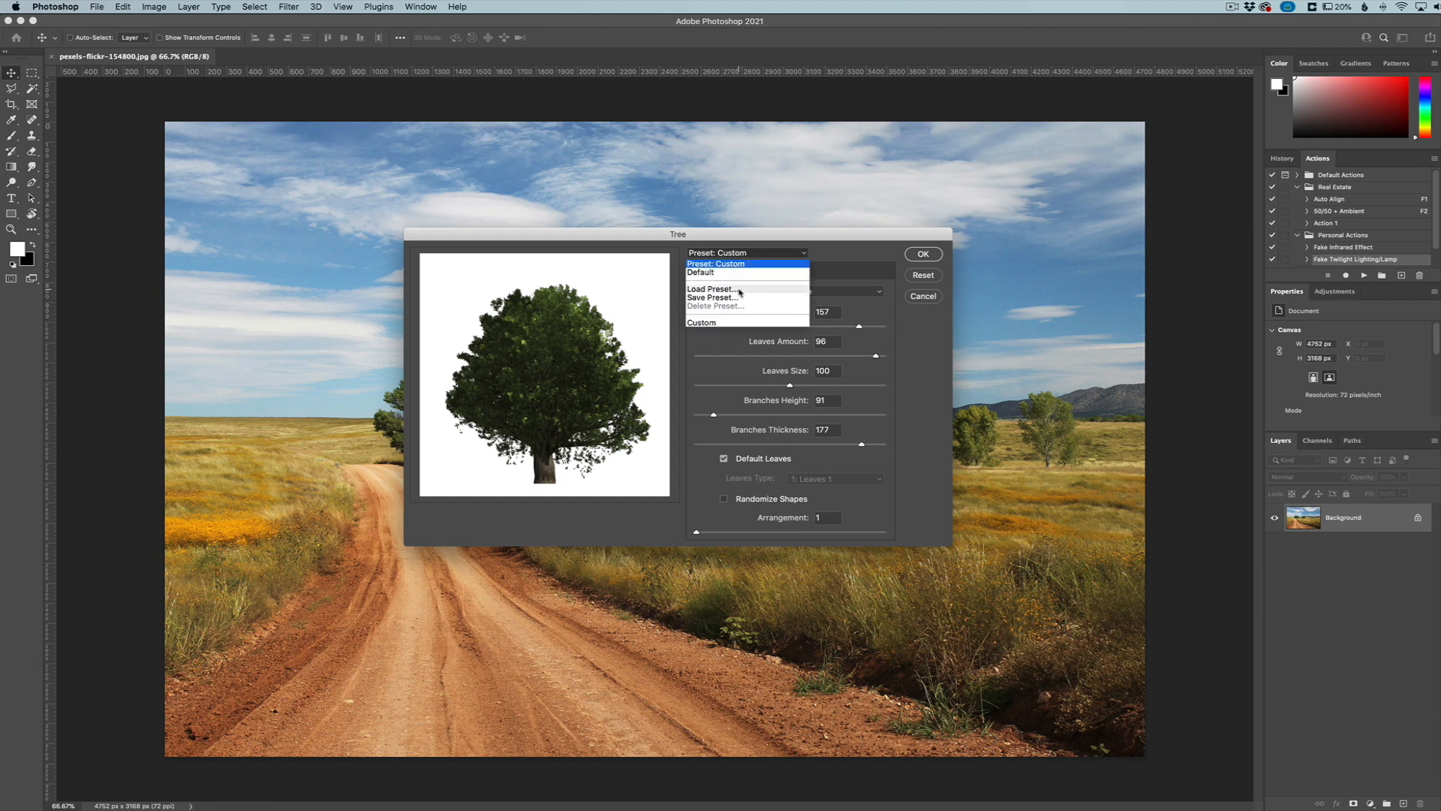
click(841, 246)
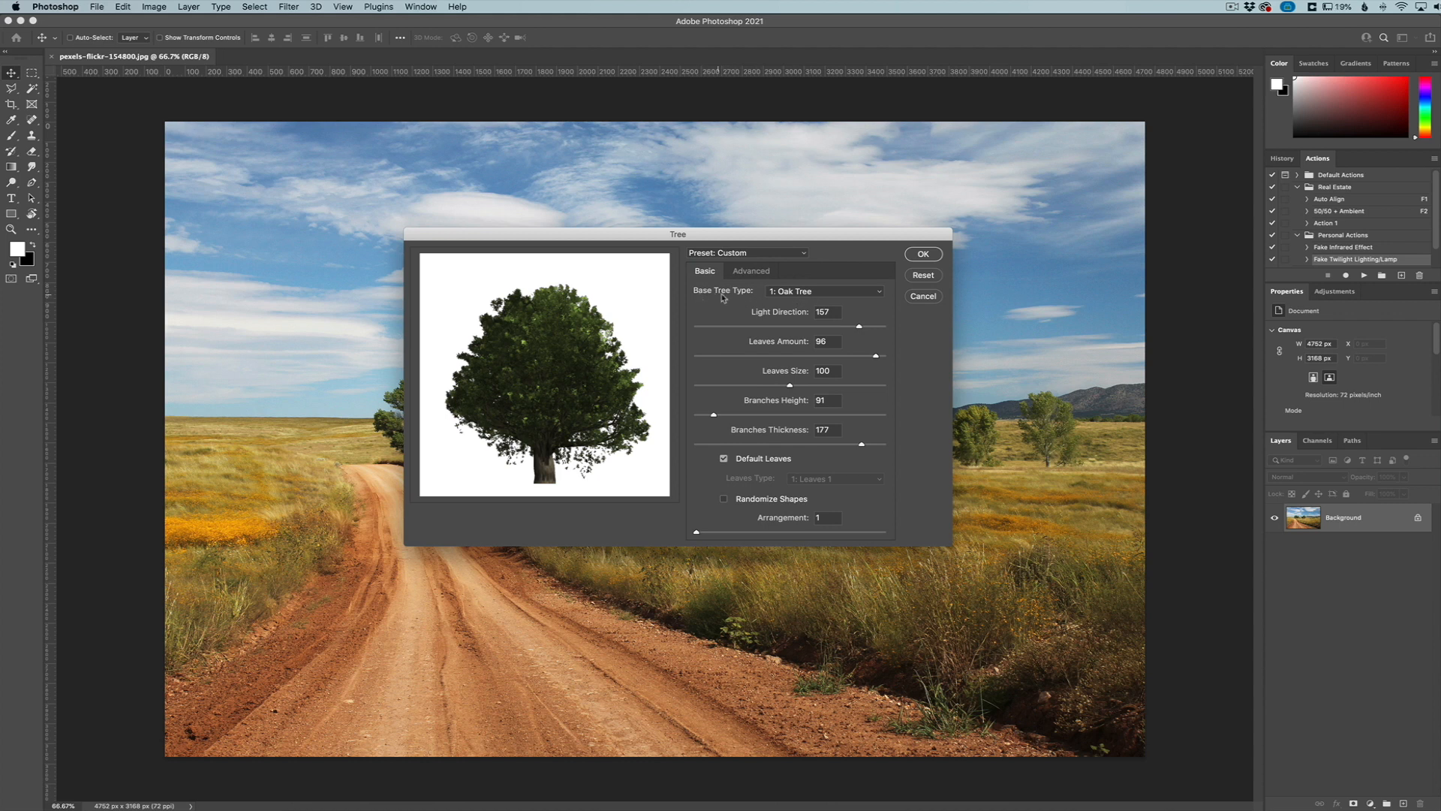
Step: Preview the Ficus Microcarpa, Young Ash Tree and Populus Nigra base tree types, and settle on 28: Elm Tree
click(795, 295)
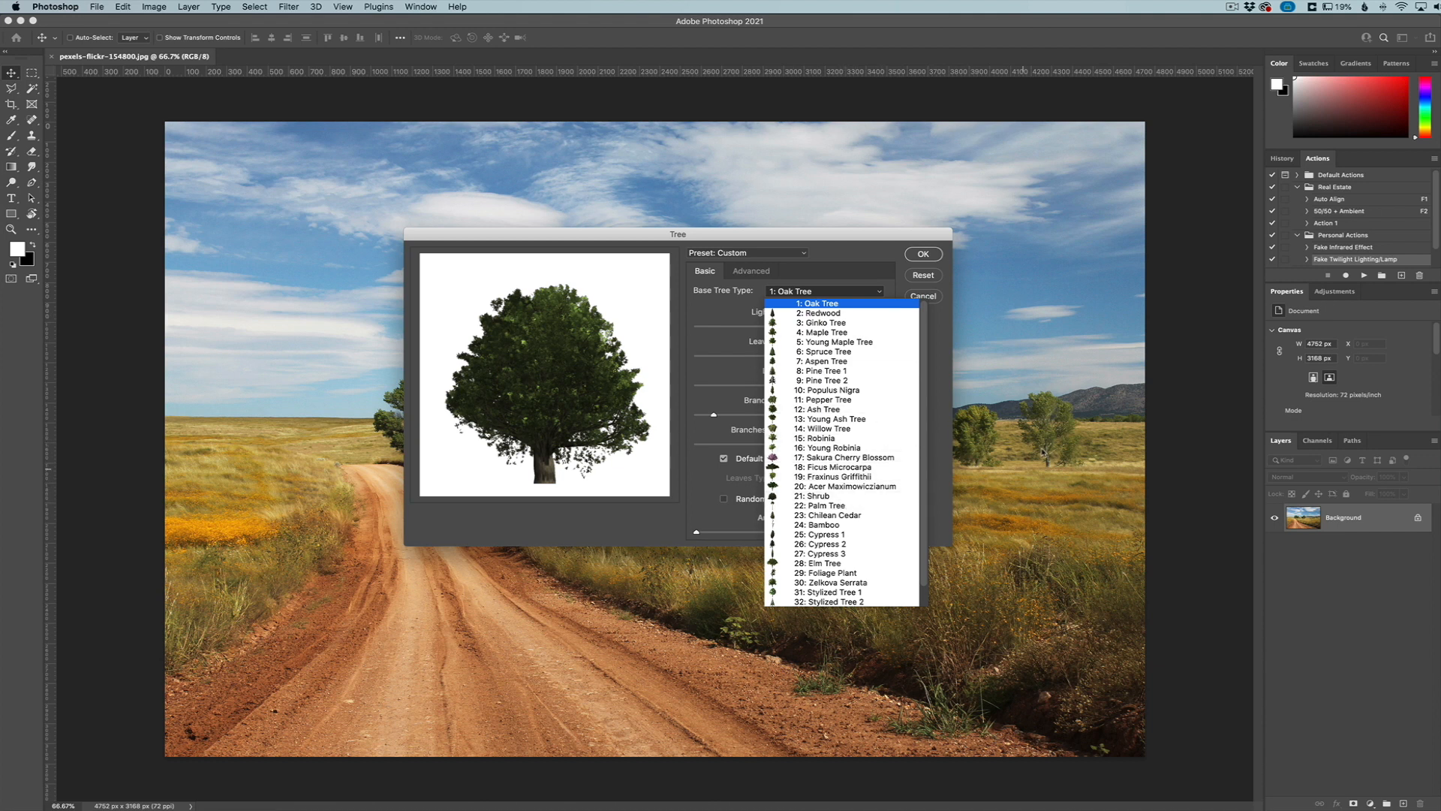
click(847, 466)
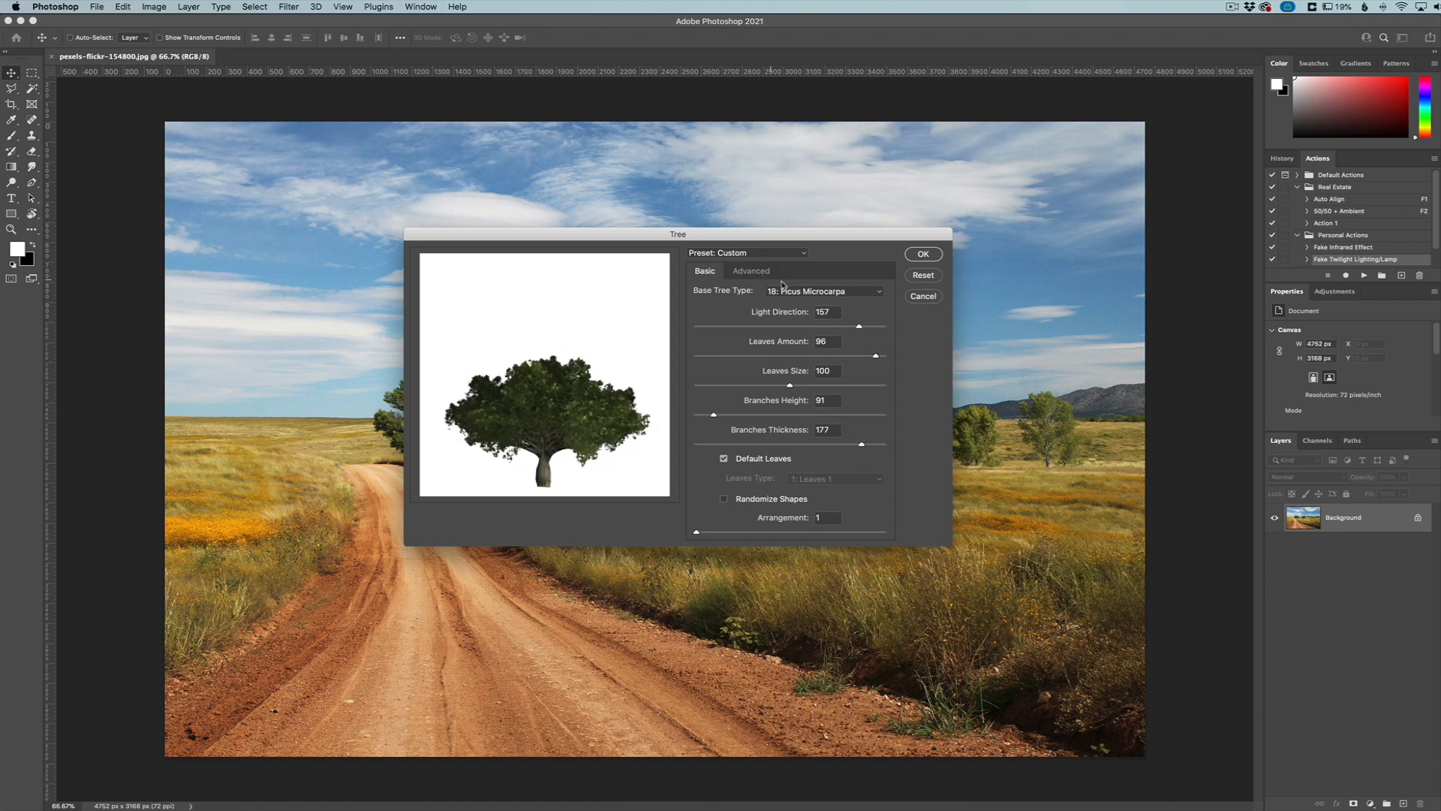
click(813, 293)
click(825, 419)
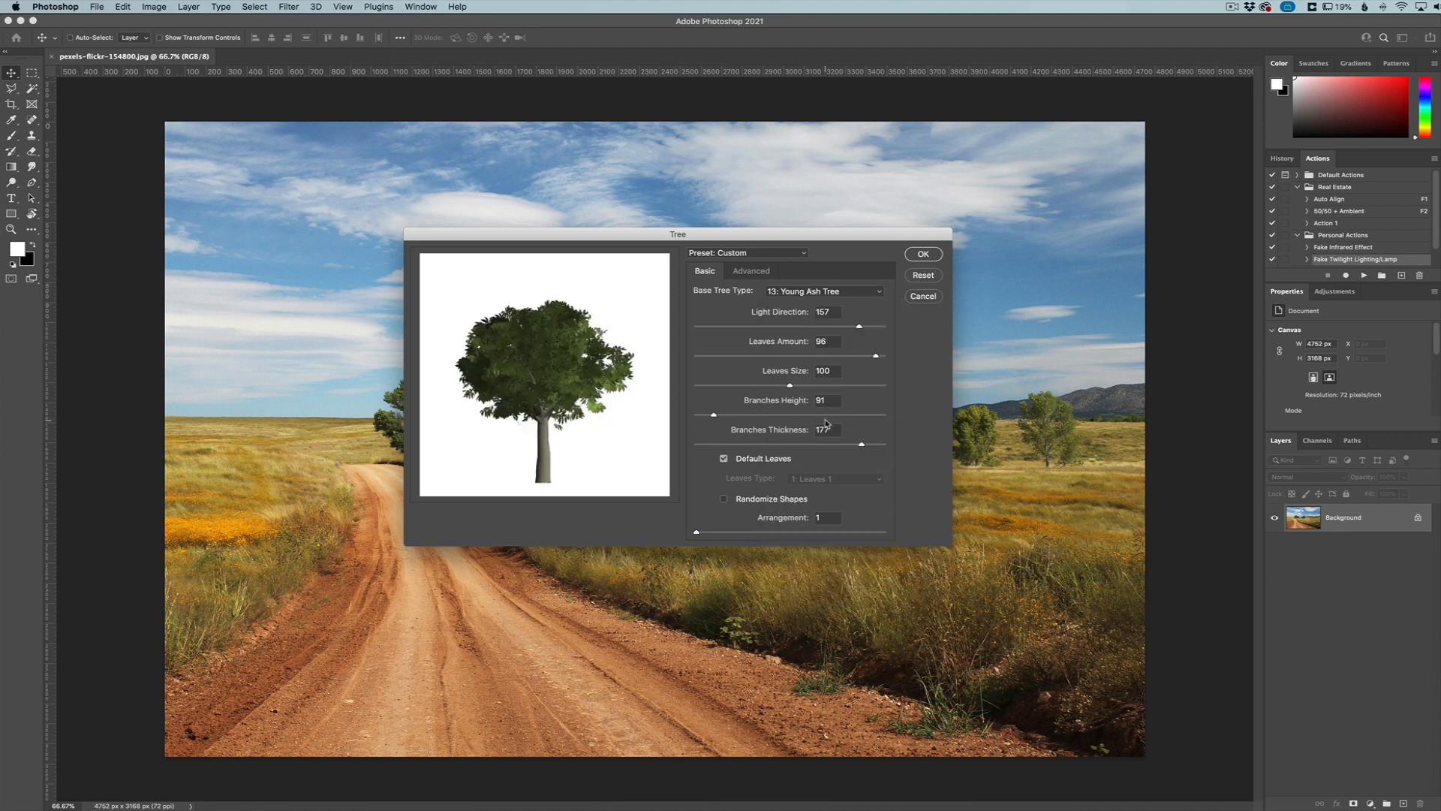
click(800, 294)
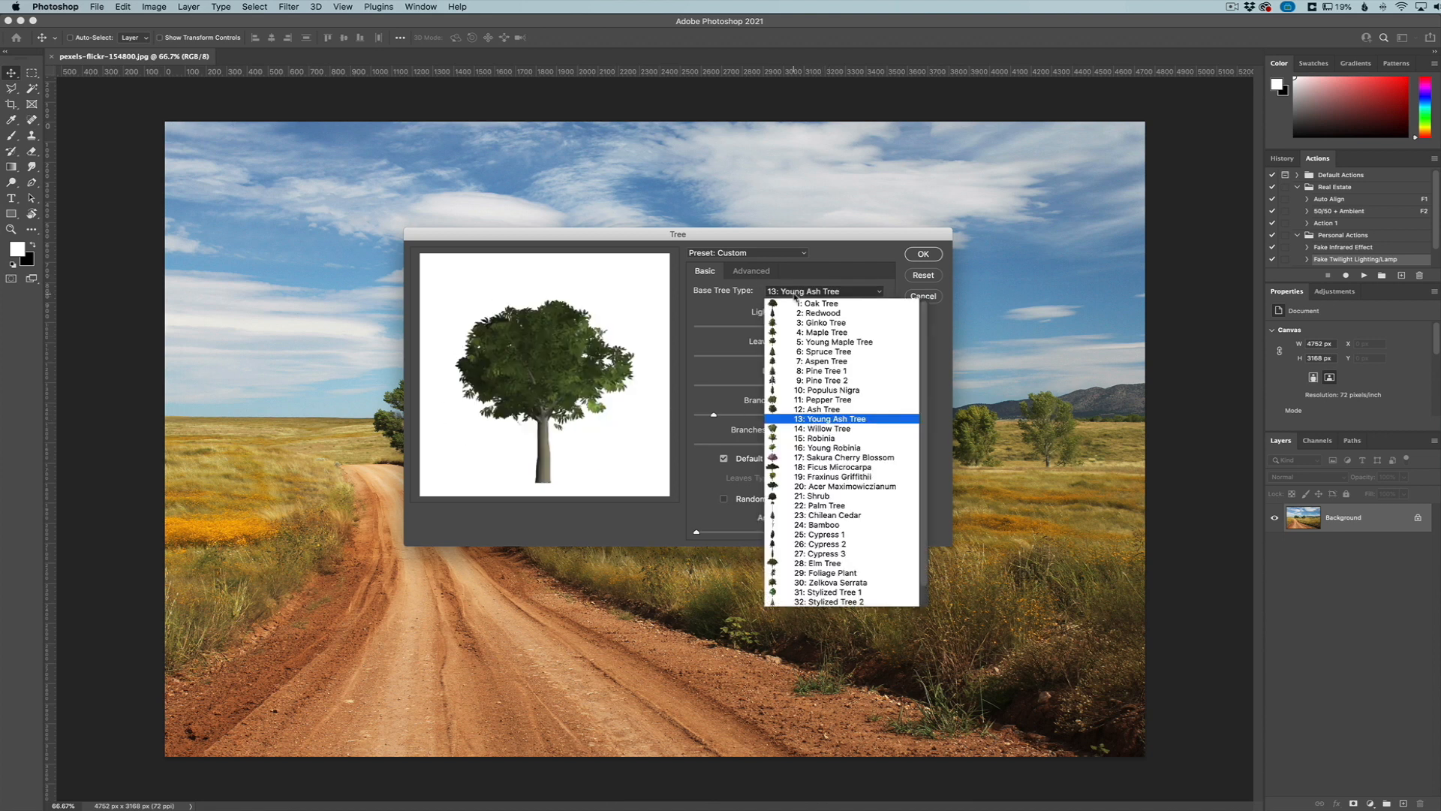
click(819, 390)
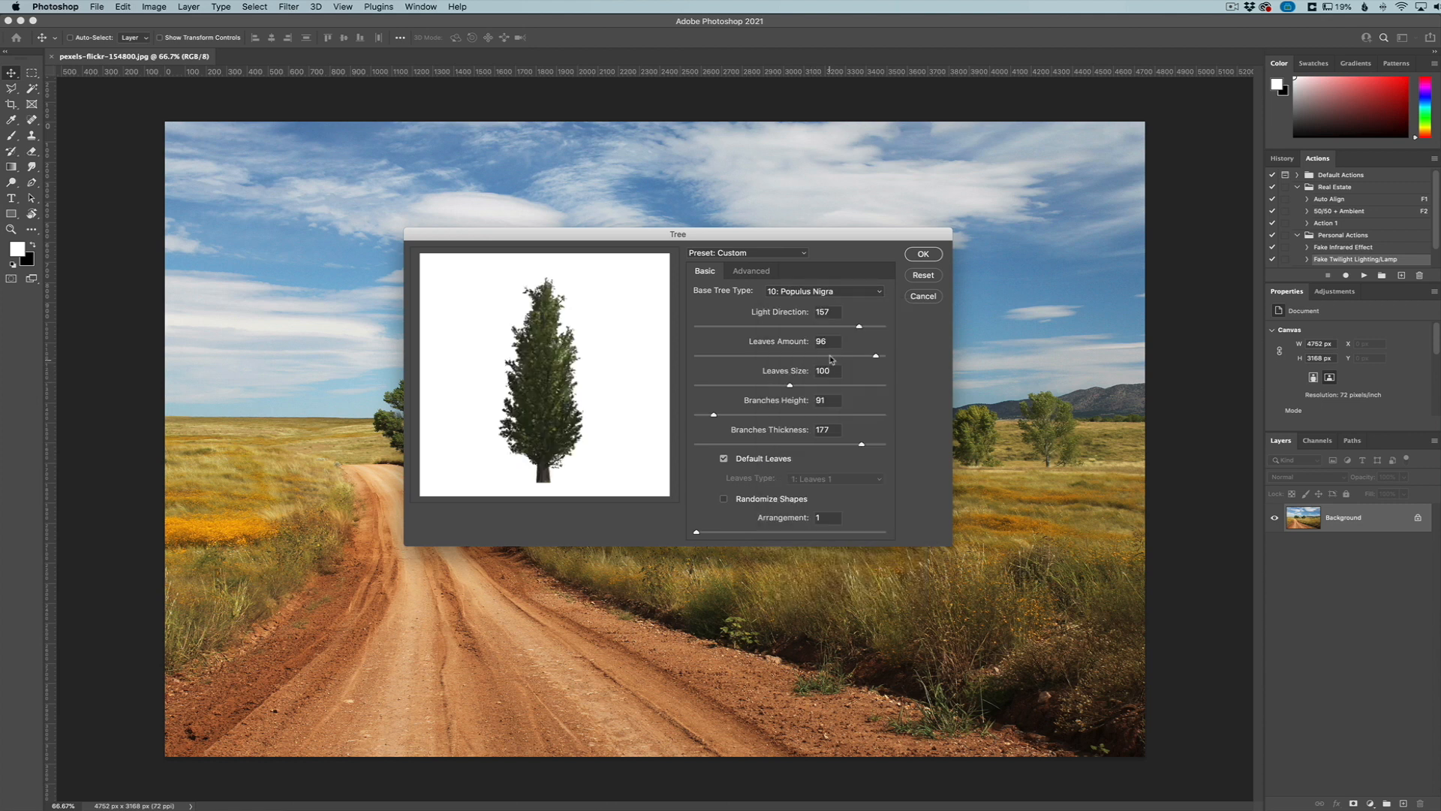
click(810, 296)
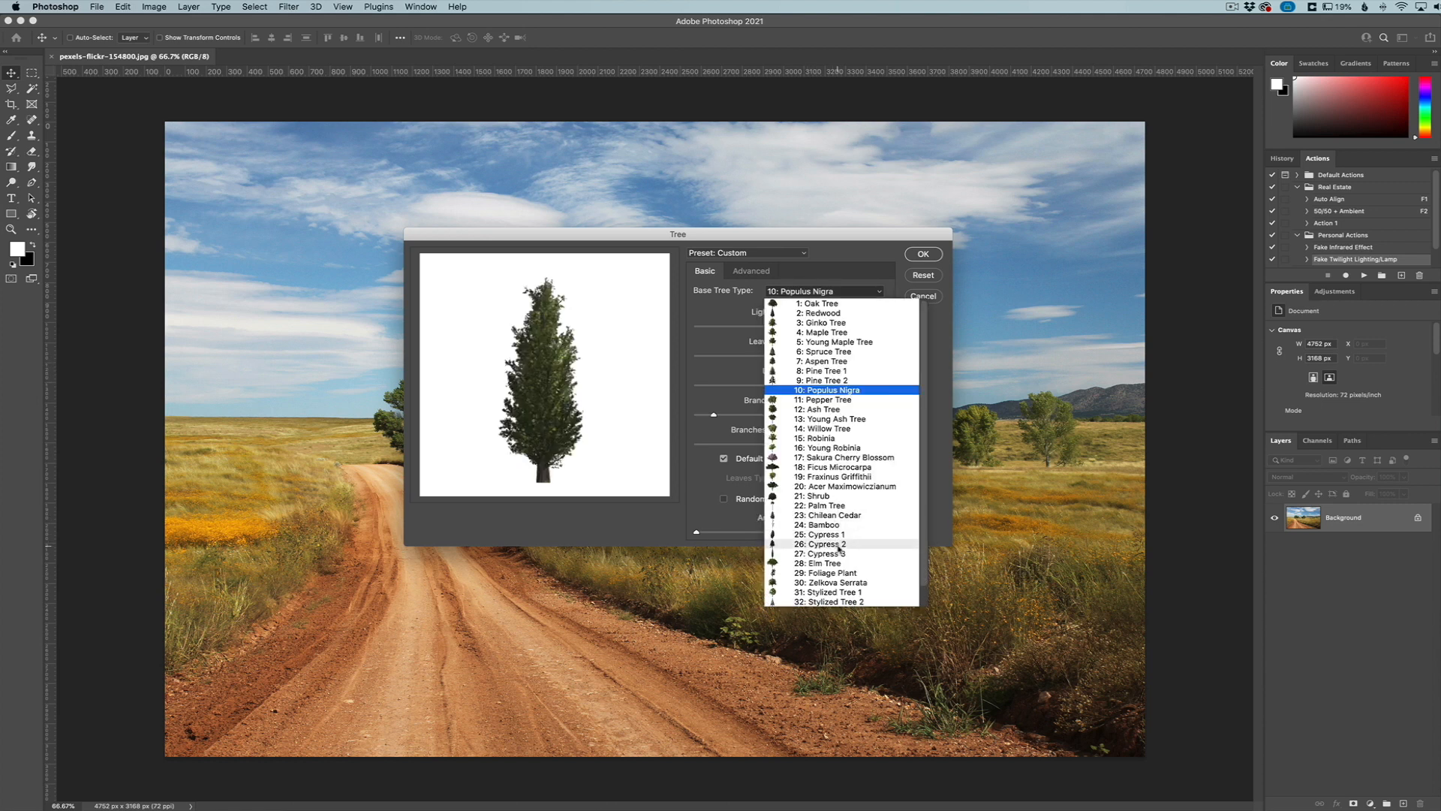
click(831, 563)
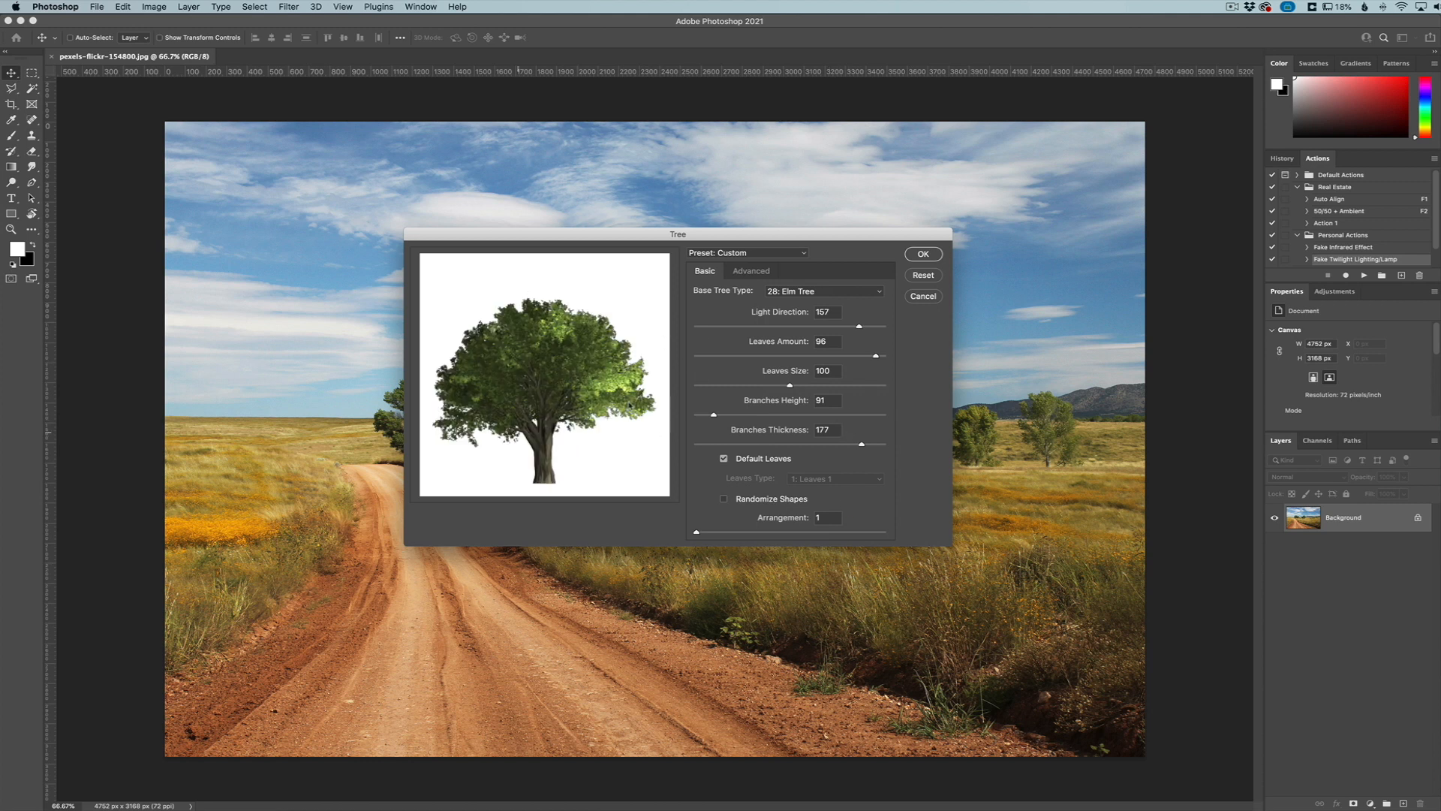
Step: Compare different light directions for the elm, setting light direction to 163 and leaves amount to 75
mouse_move(861, 327)
mouse_down()
mouse_move(823, 328)
mouse_move(868, 327)
mouse_up()
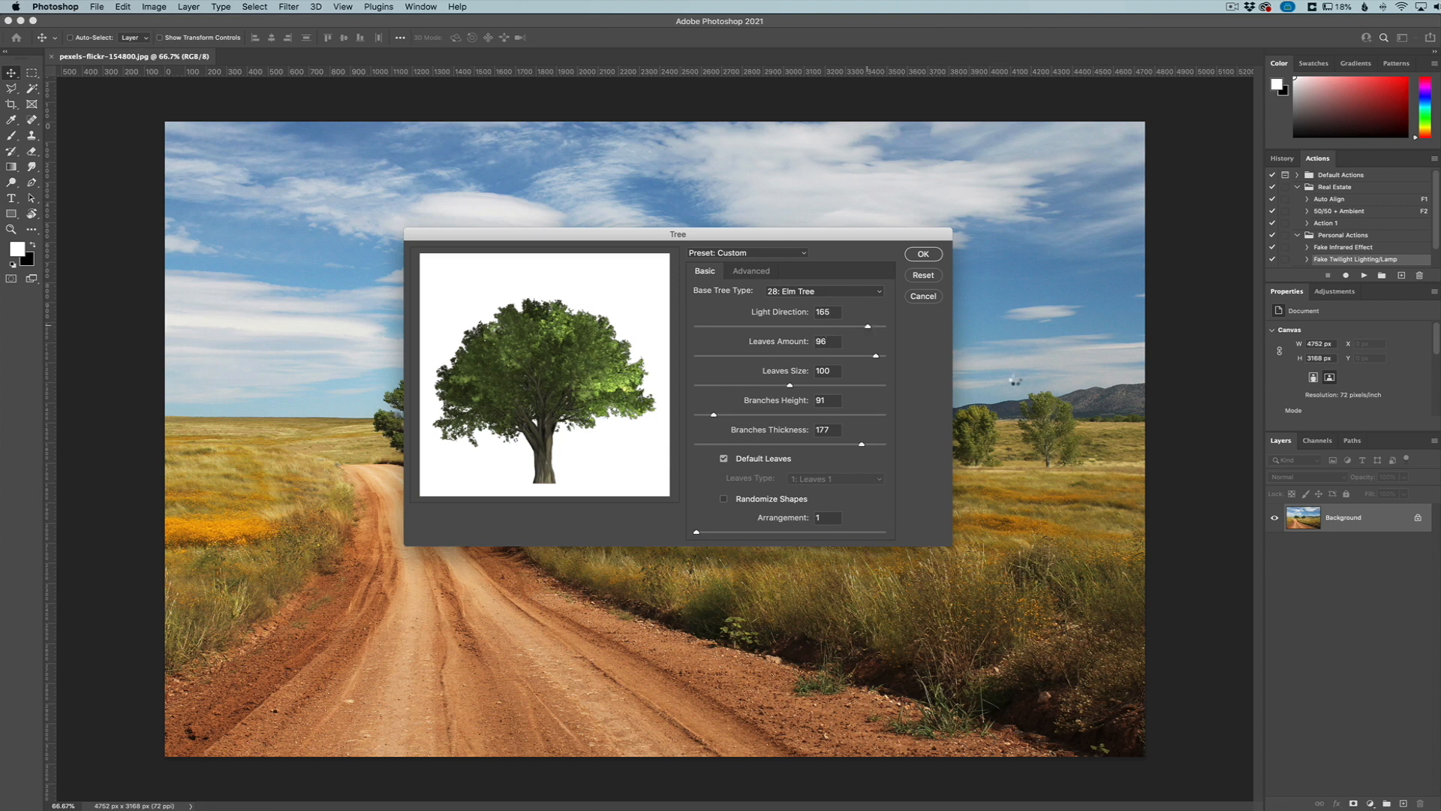
drag(875, 243, 948, 499)
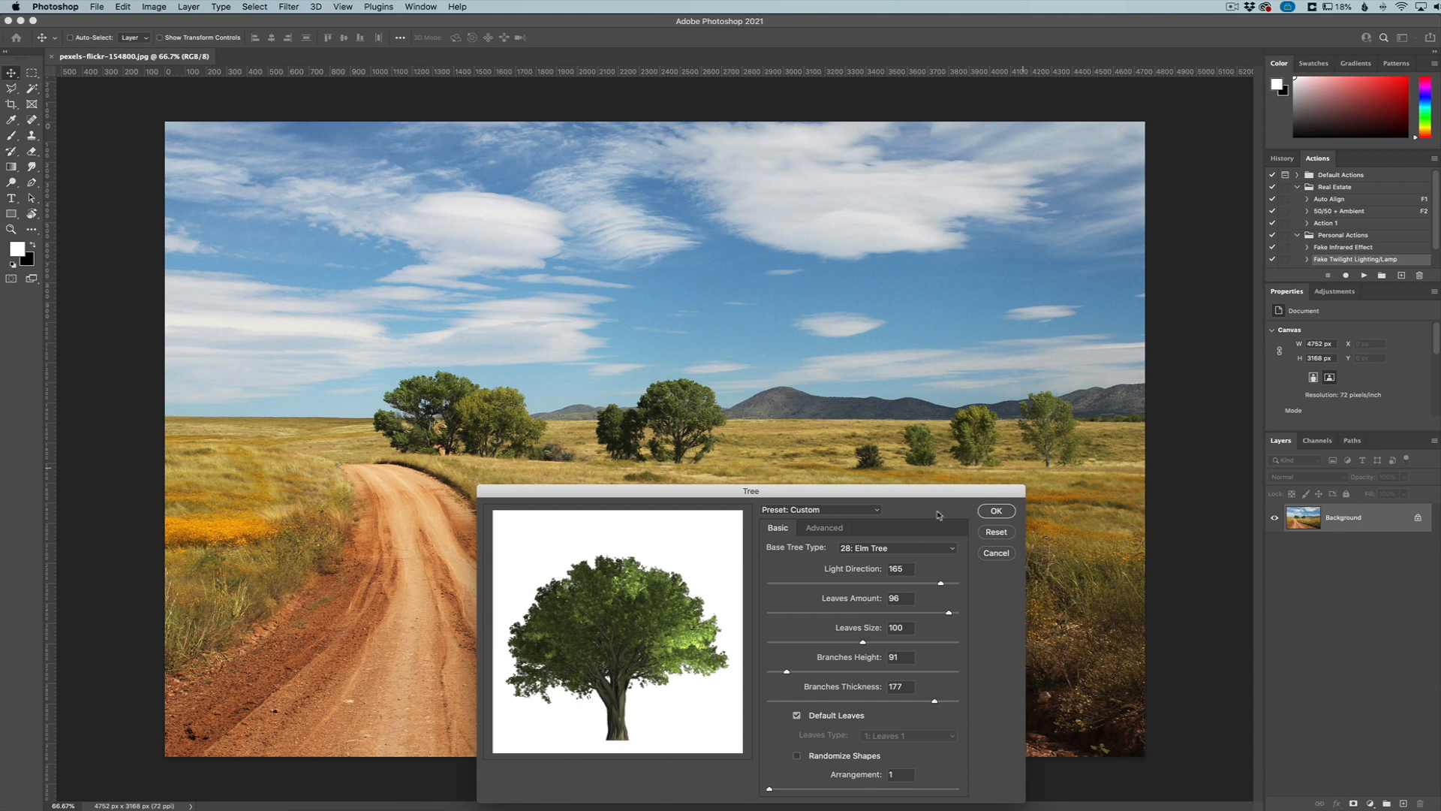
drag(911, 496, 886, 341)
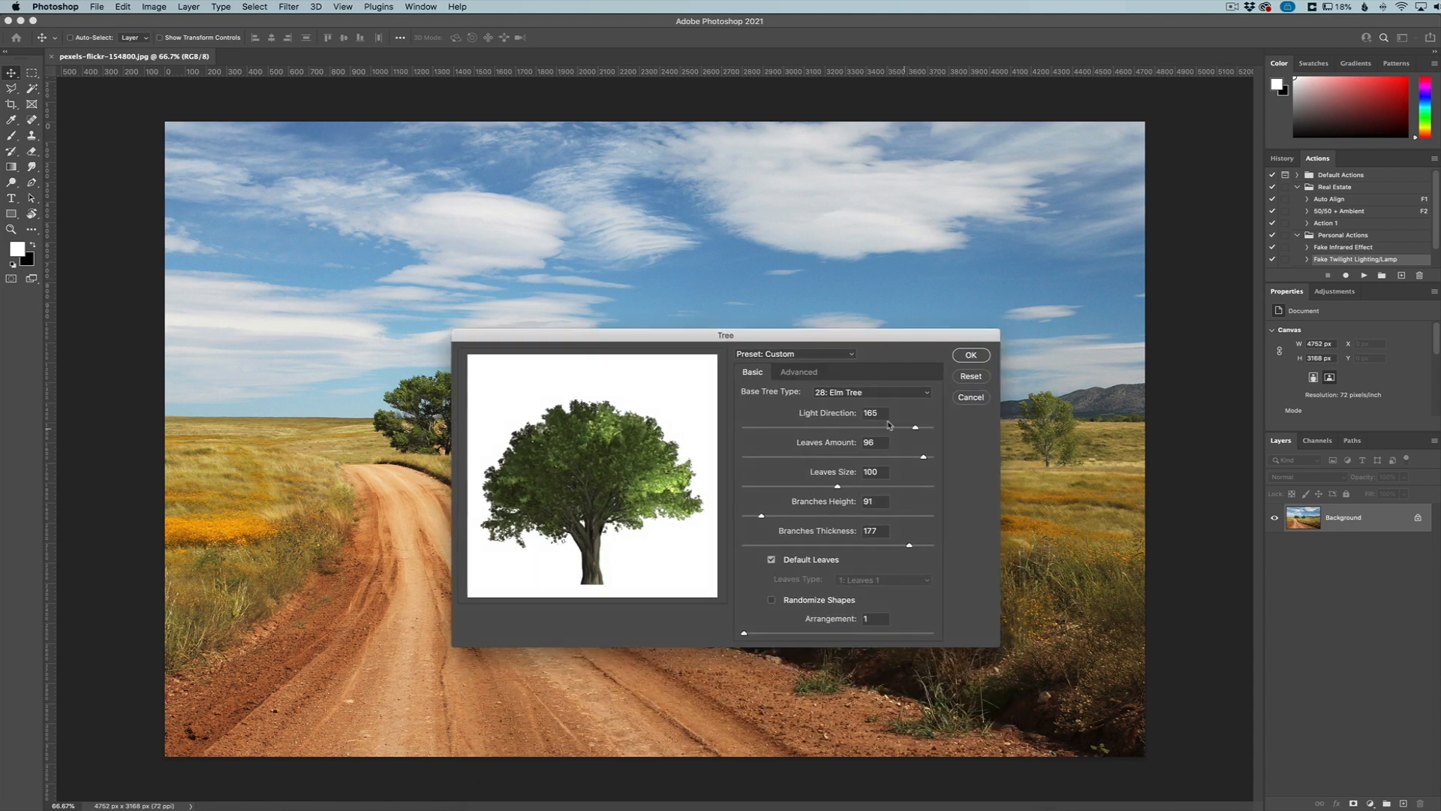
drag(915, 428, 738, 429)
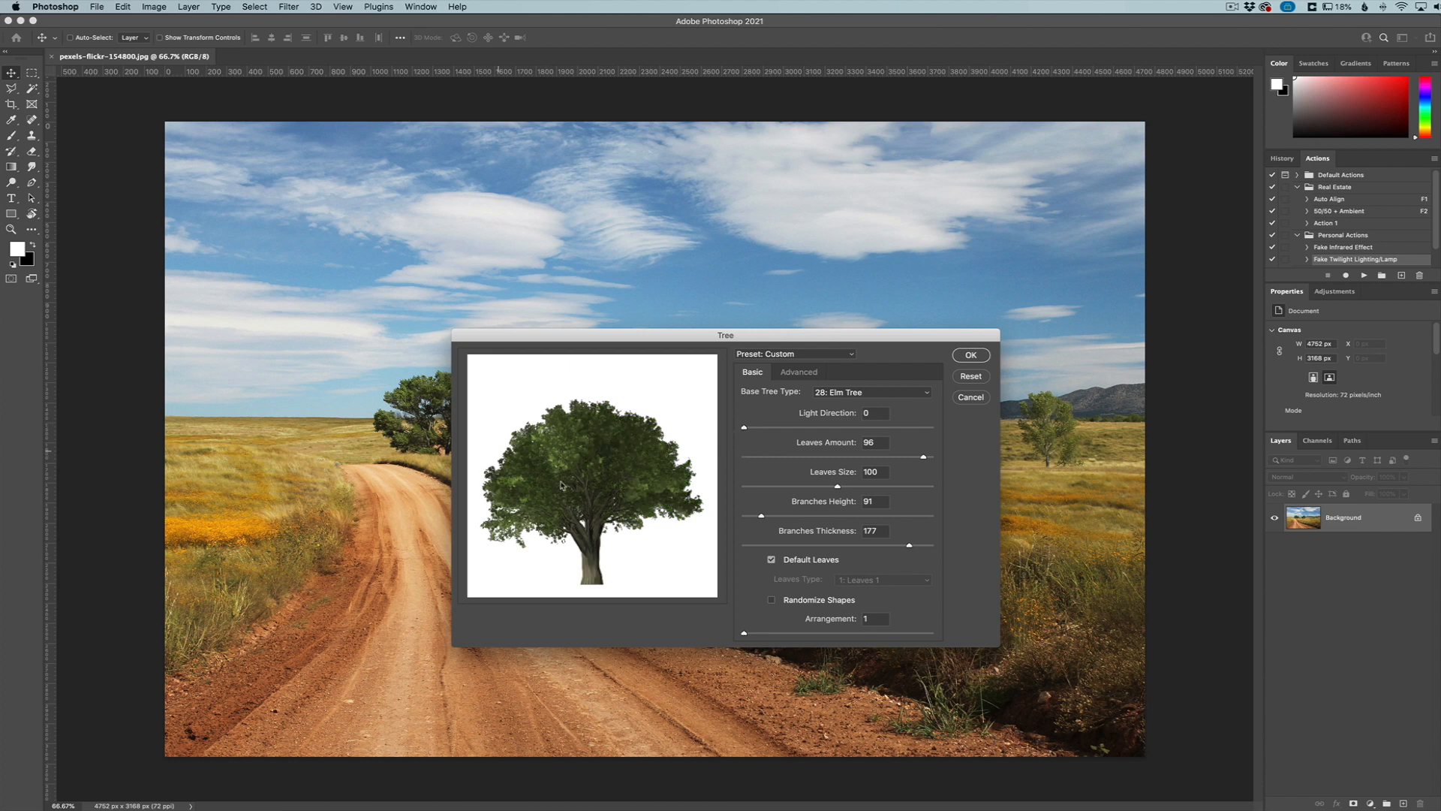
drag(744, 428, 884, 458)
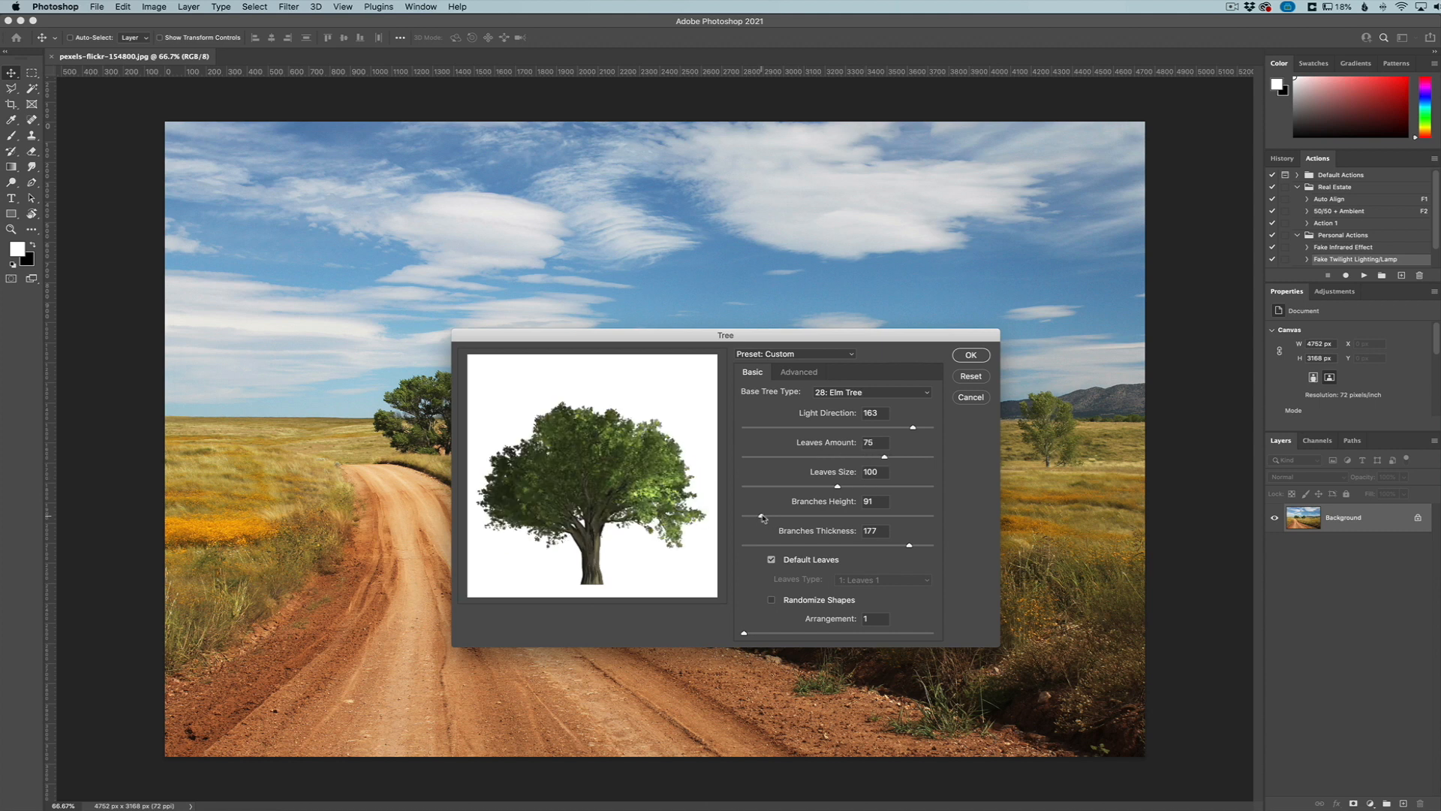
Step: Set leaves size to 69, branches height to 161 and branches thickness to 127, and render the tree
drag(838, 486, 808, 488)
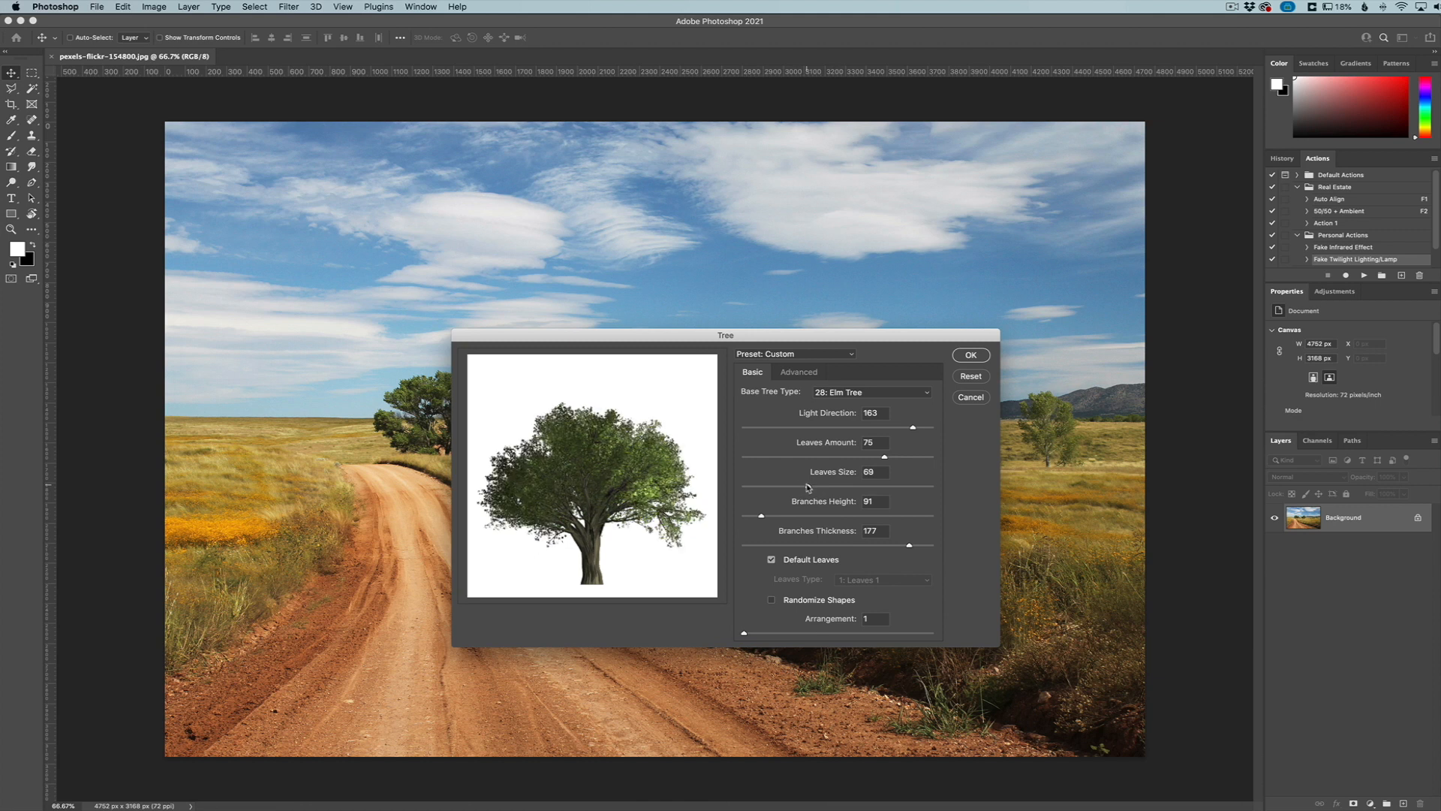
mouse_move(762, 517)
mouse_down()
mouse_move(793, 518)
mouse_move(777, 517)
mouse_up()
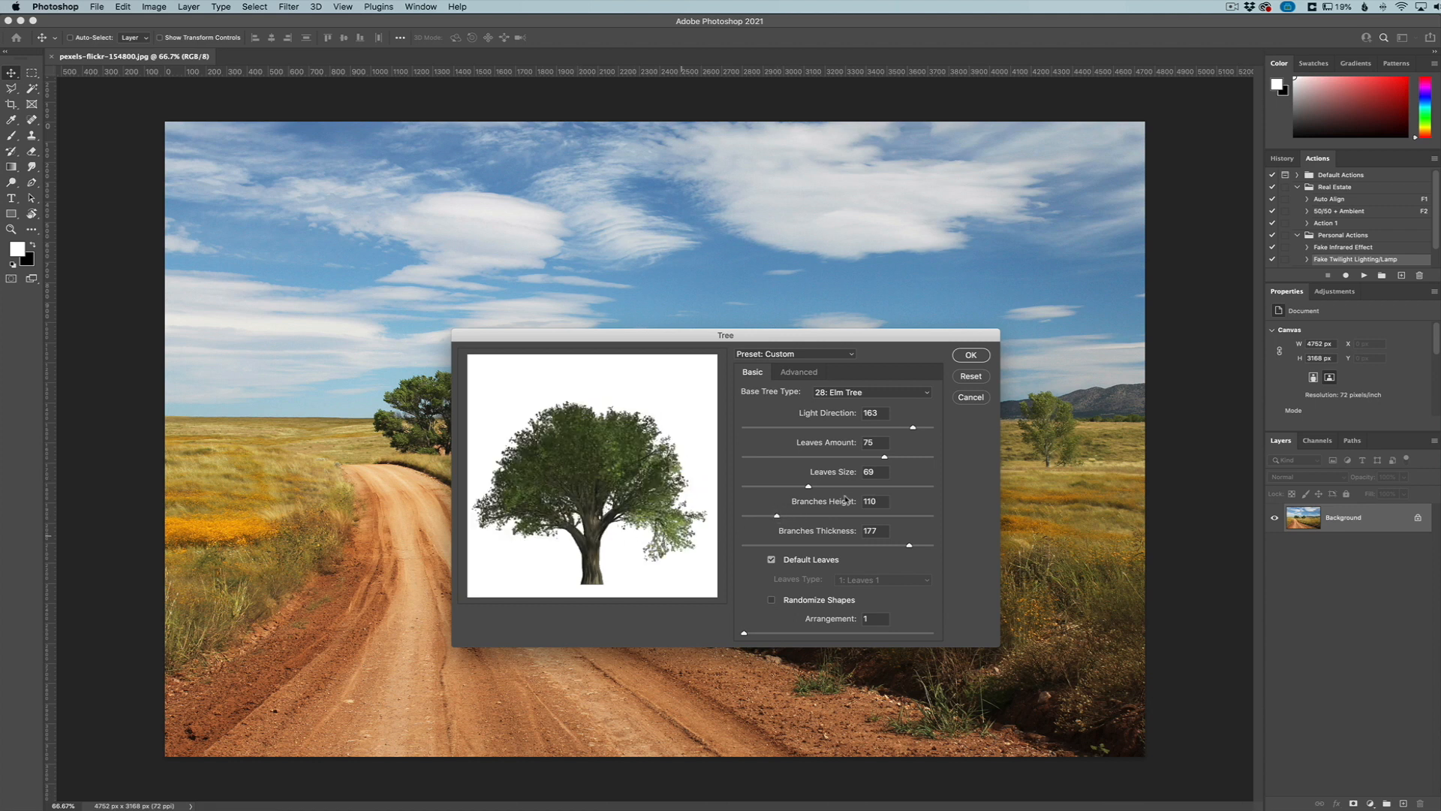
drag(778, 517, 818, 517)
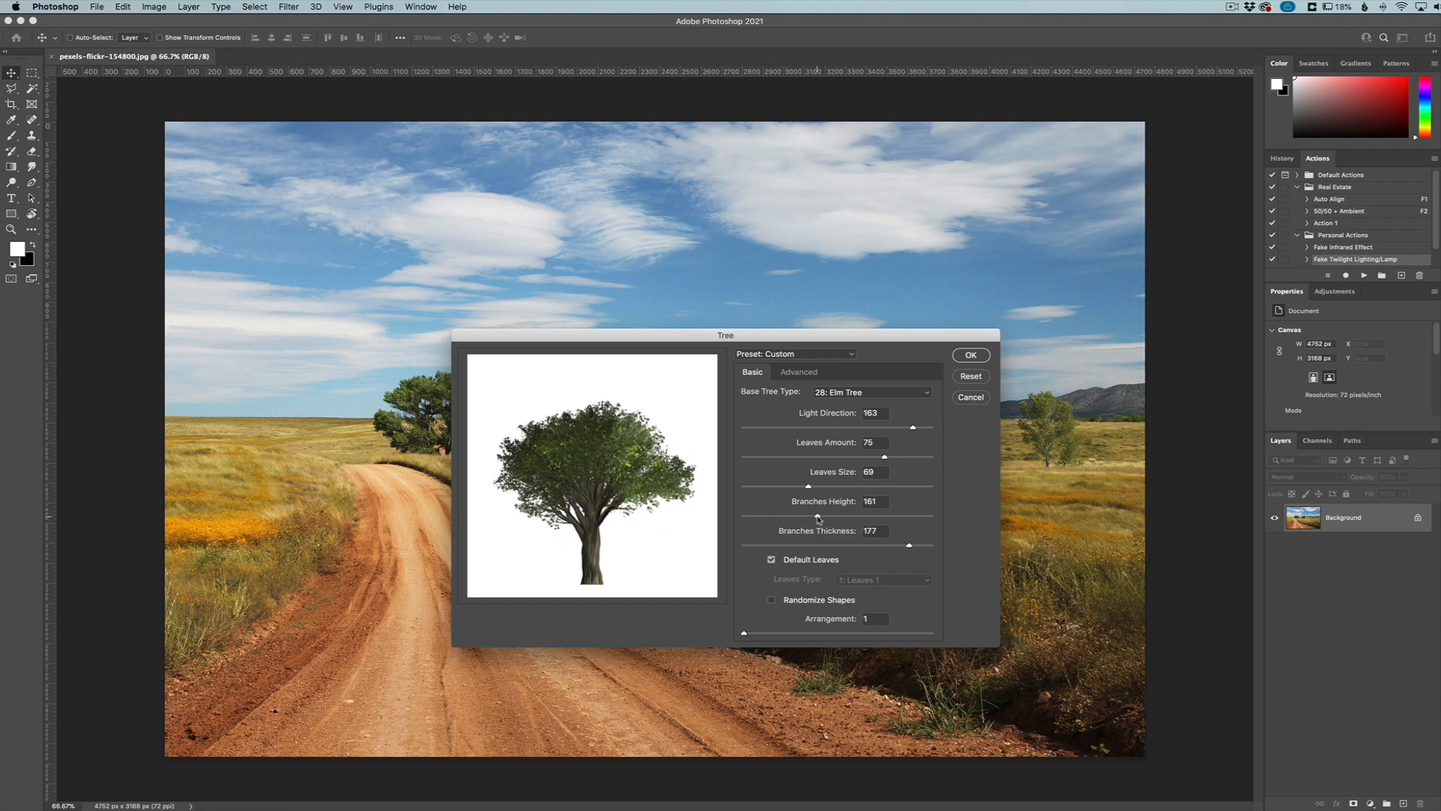
drag(909, 546, 865, 546)
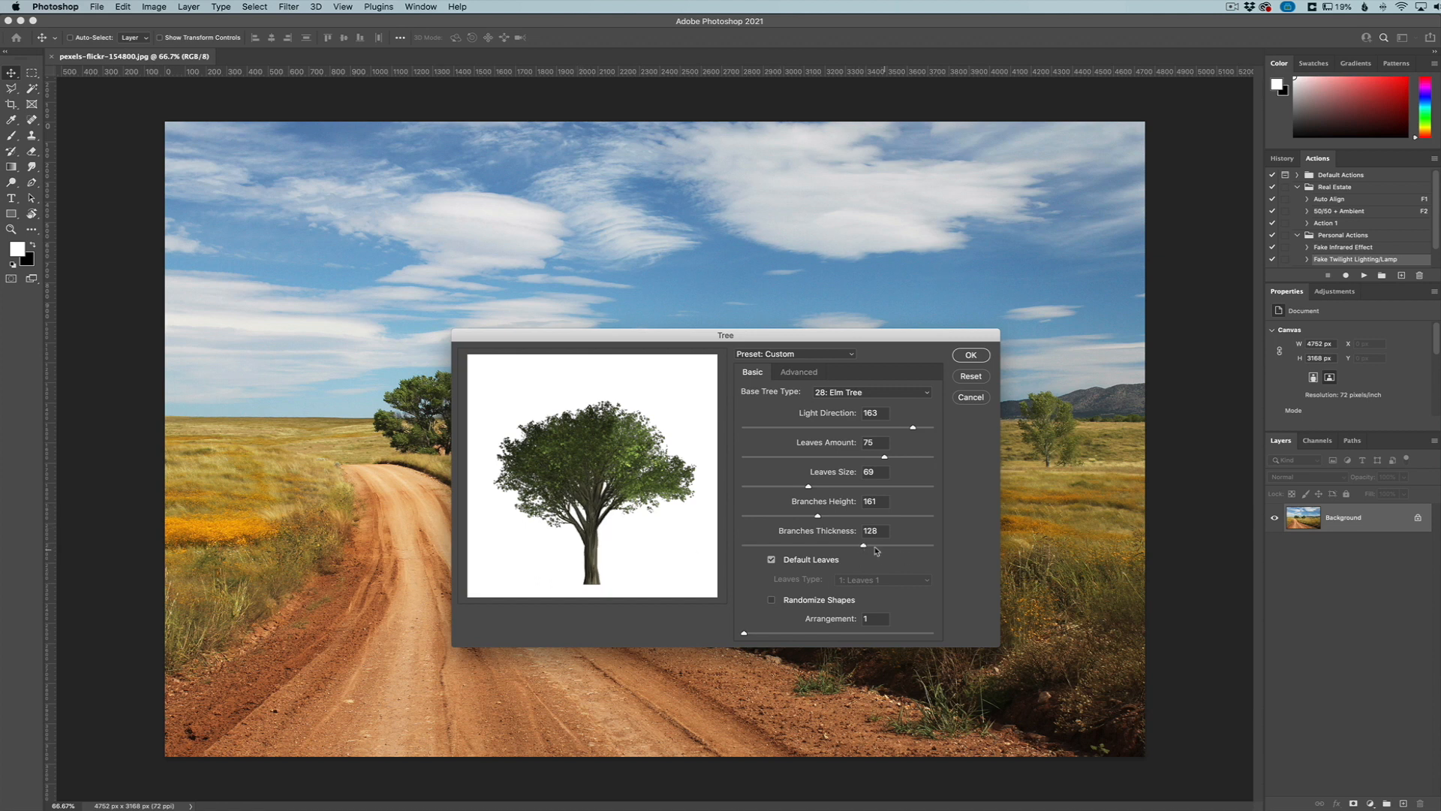
drag(864, 546, 868, 547)
click(971, 355)
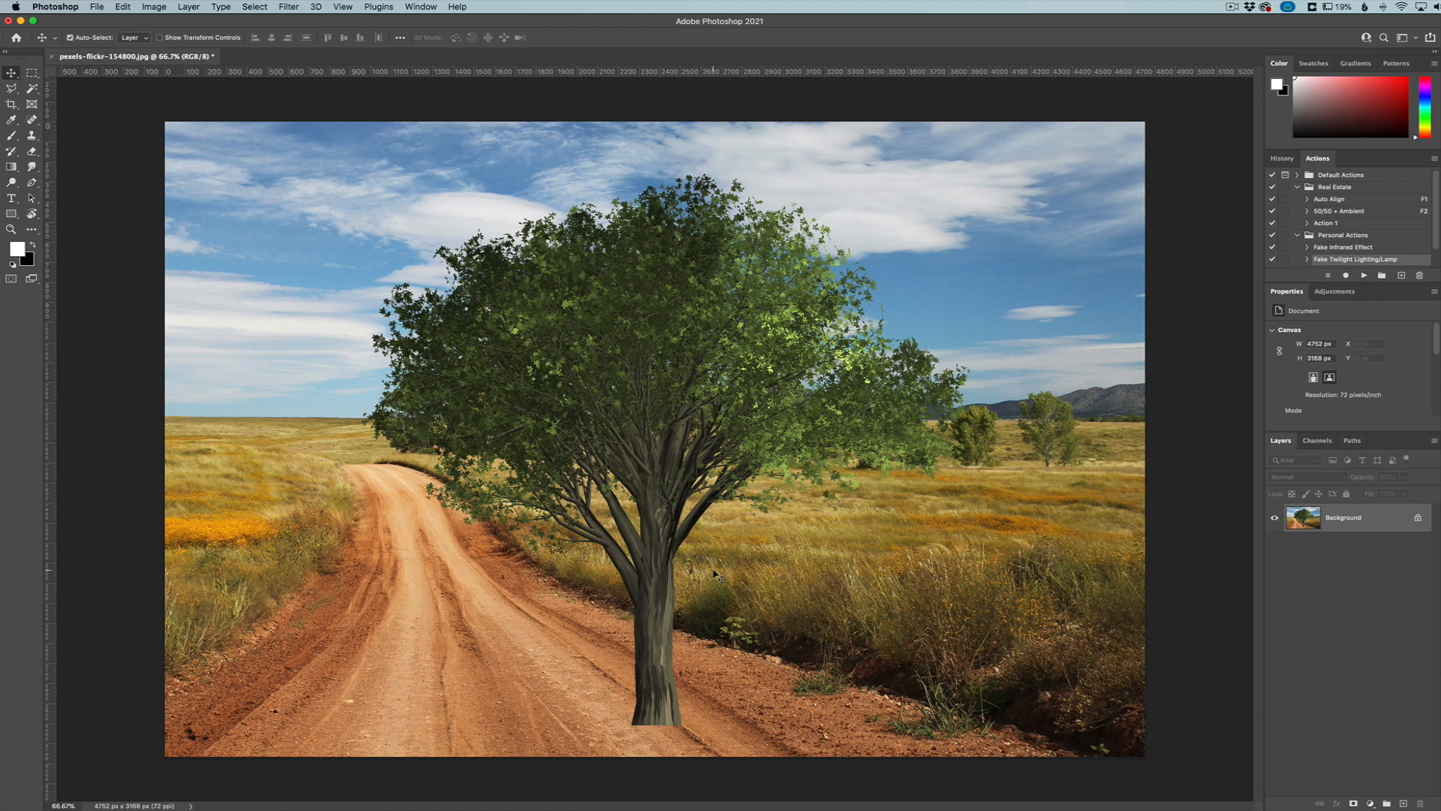
Step: Undo the tree rendered on the background and render it on a new blank layer with the same Tree settings
key(super+z)
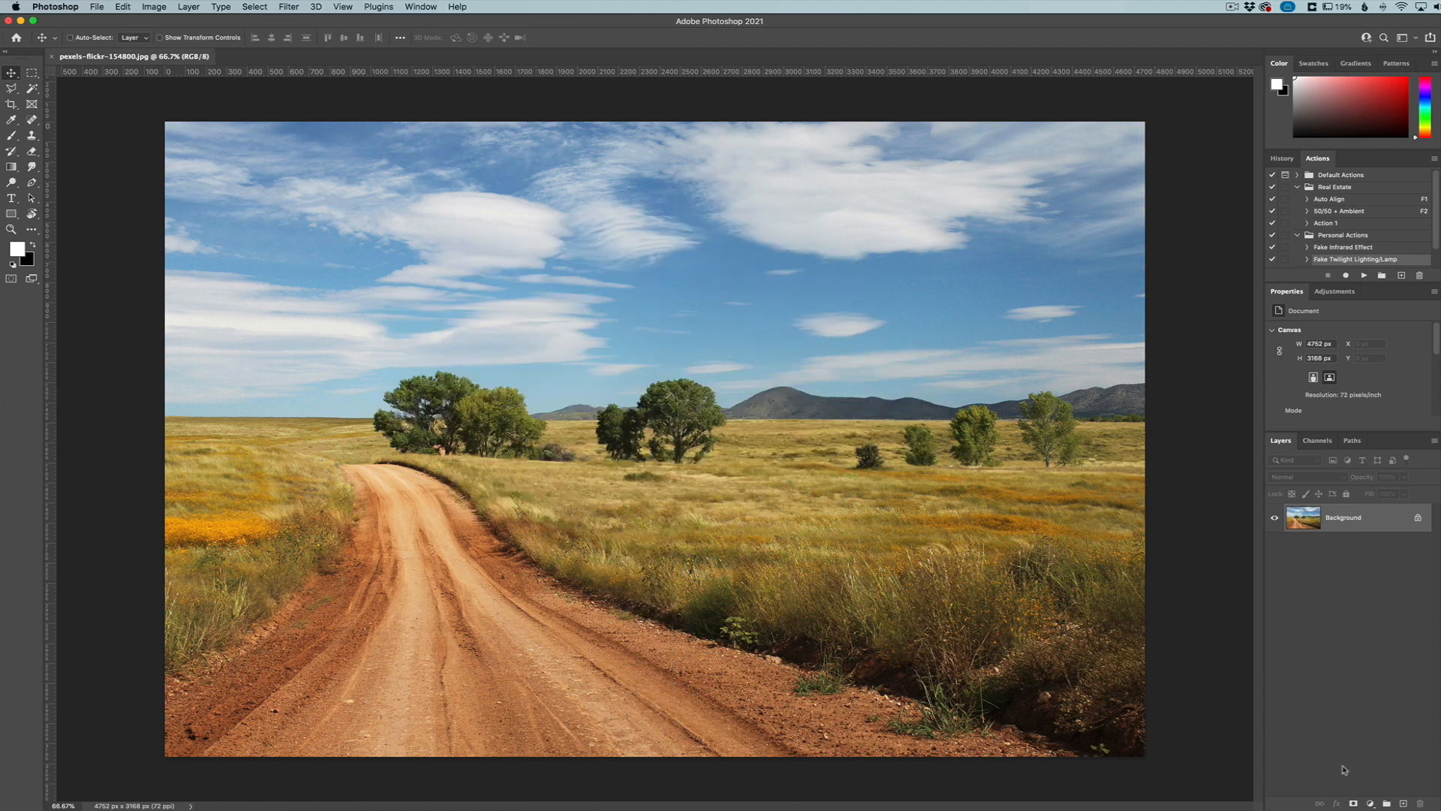
click(1403, 802)
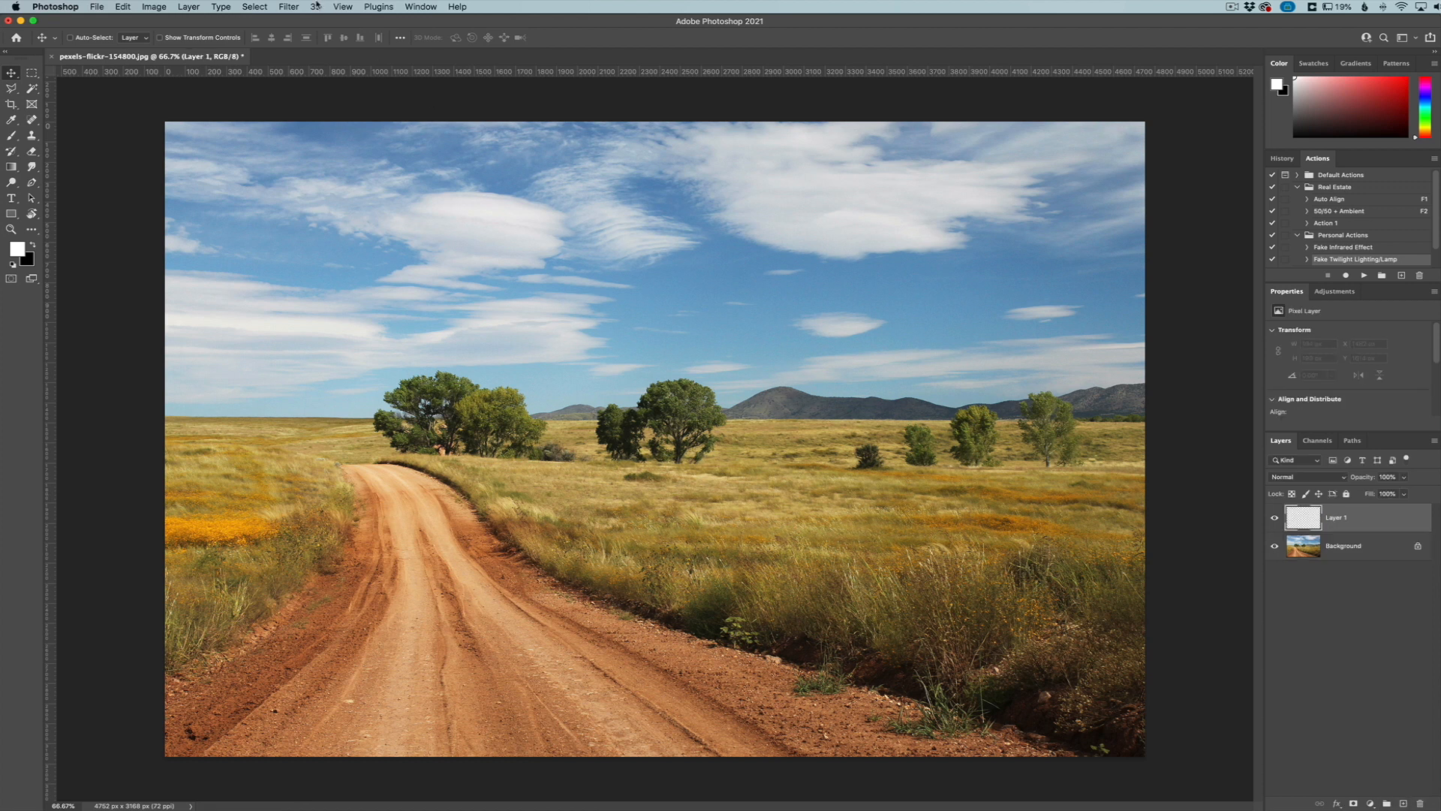
click(288, 7)
mouse_move(355, 230)
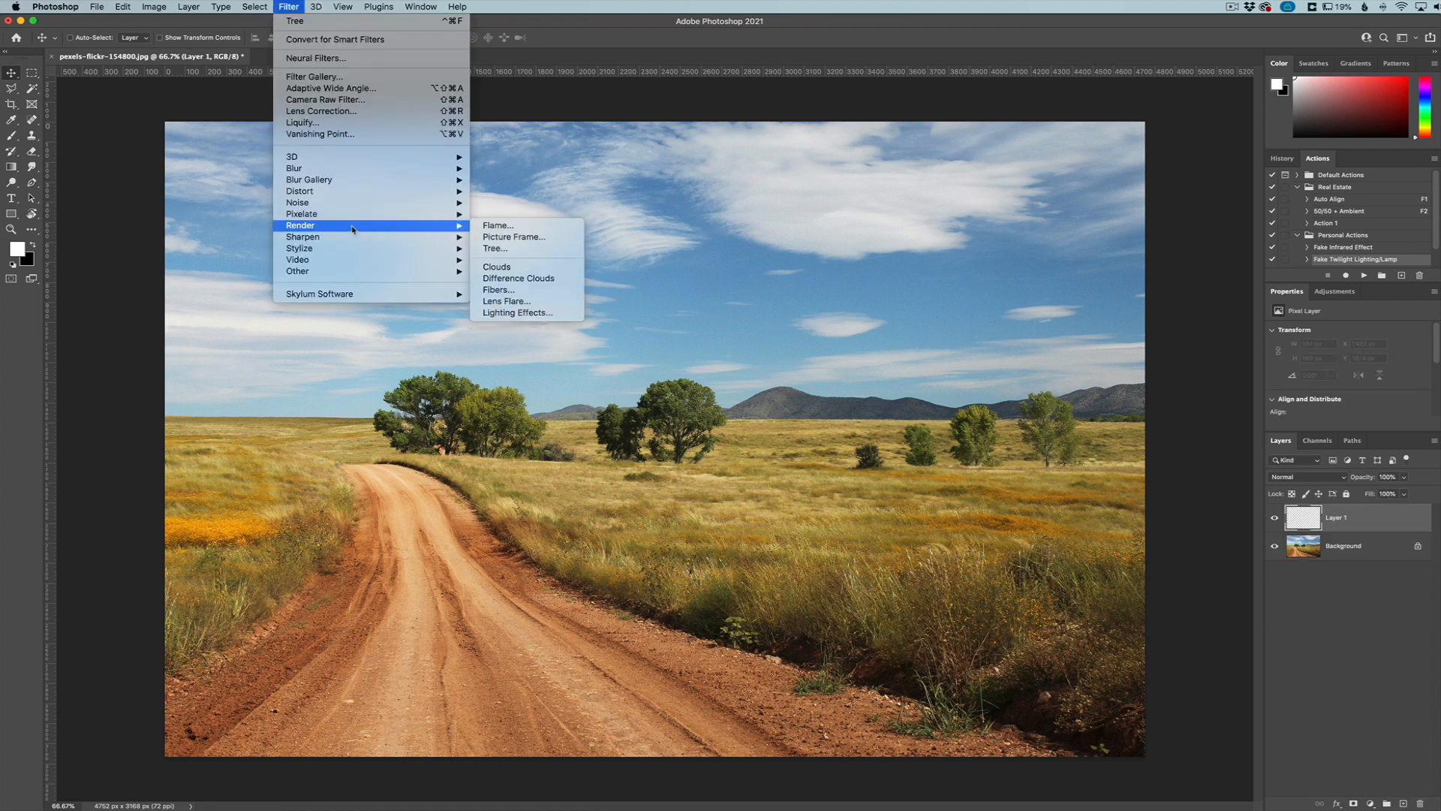
click(503, 248)
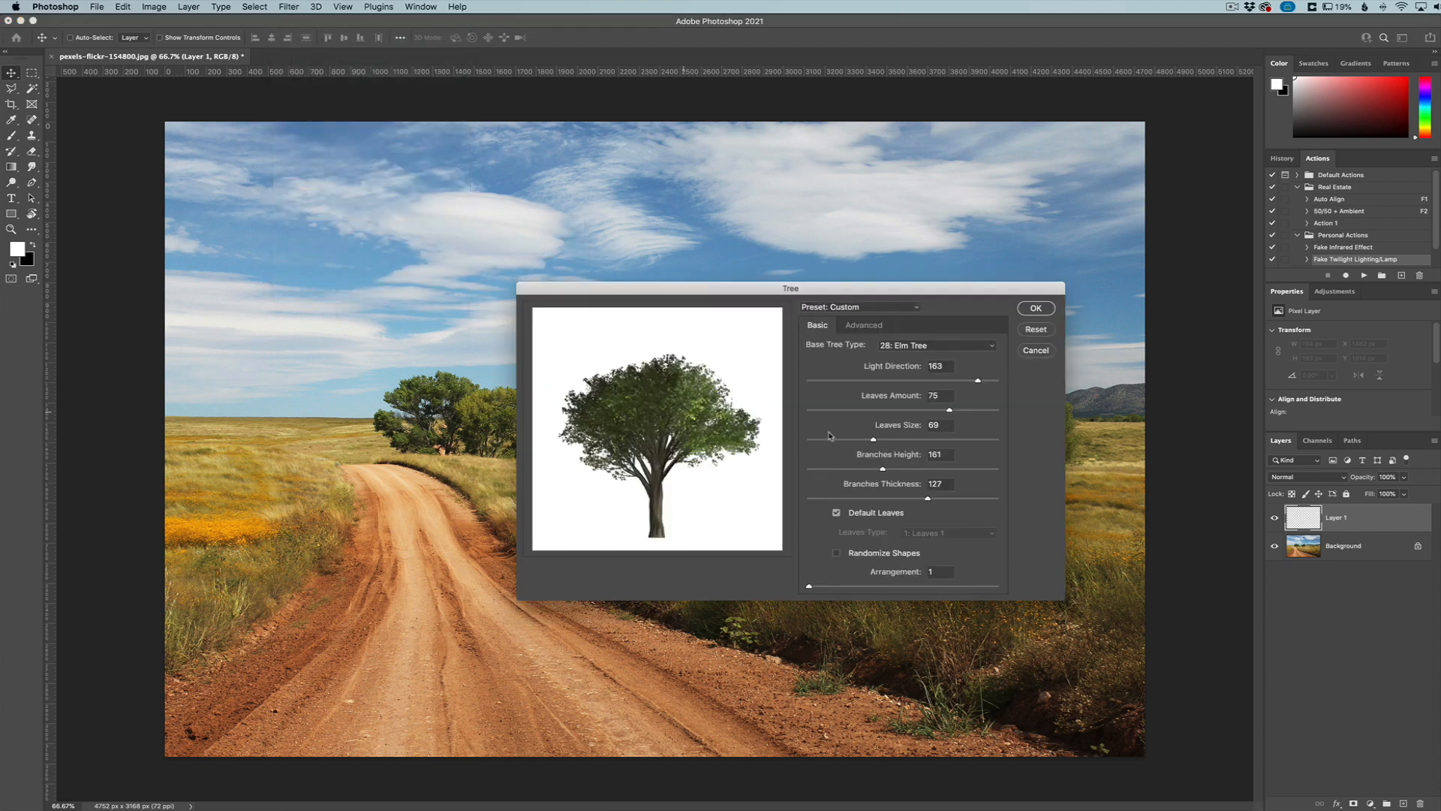
click(1036, 308)
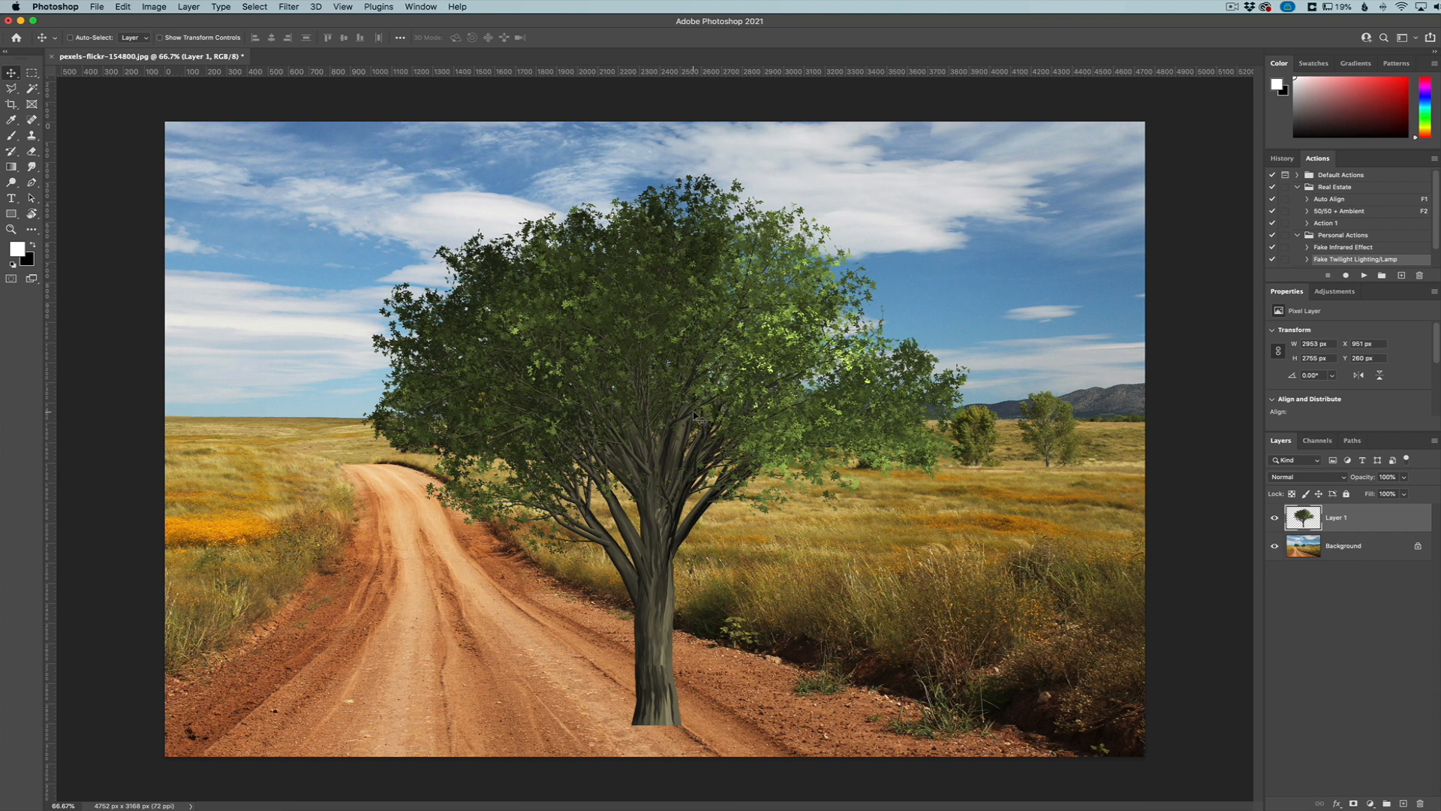
Step: Scale the tree down to about 509 by 475 px and place it in the grass at the photo's left edge
key(super+t)
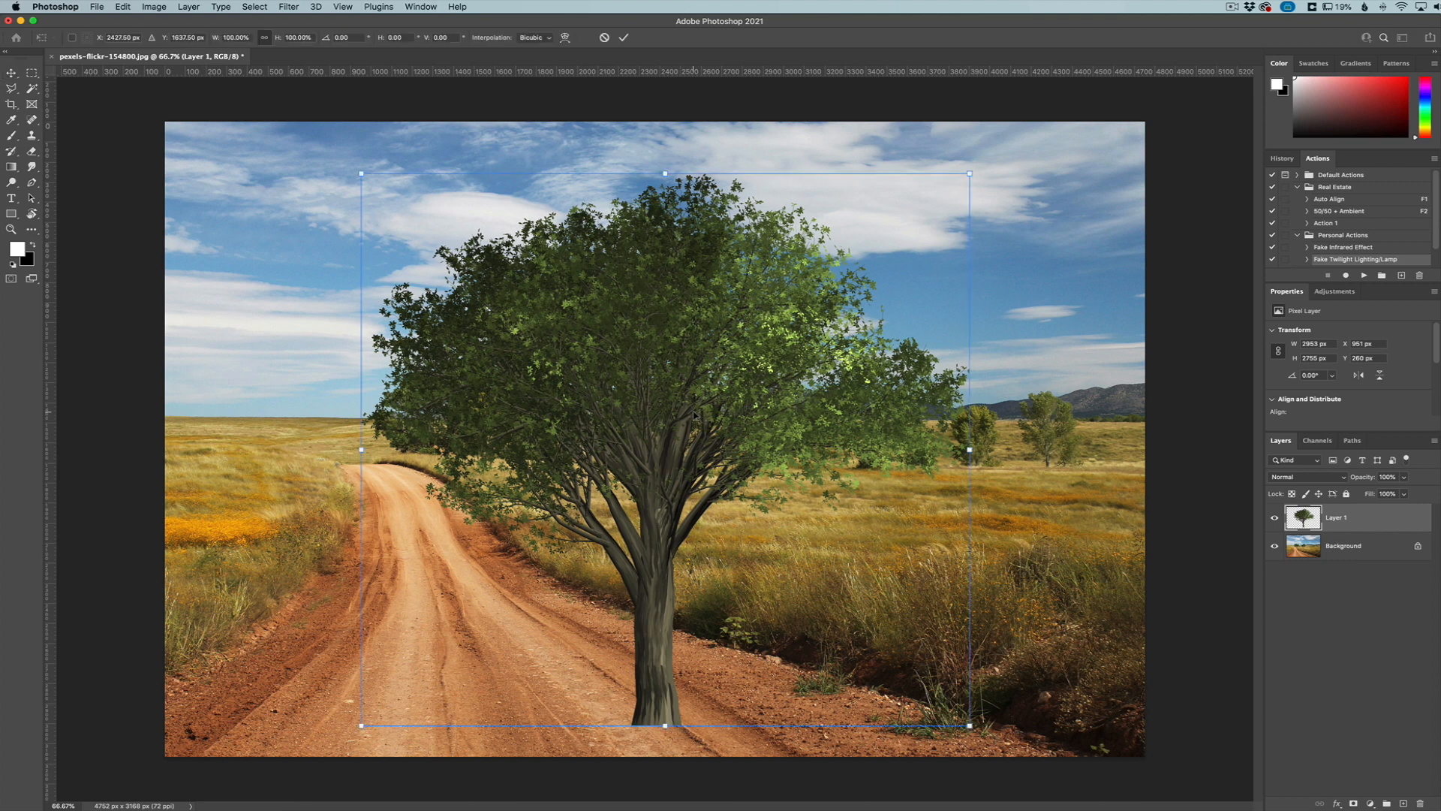
drag(974, 178, 537, 541)
drag(457, 626, 239, 430)
drag(327, 364, 380, 363)
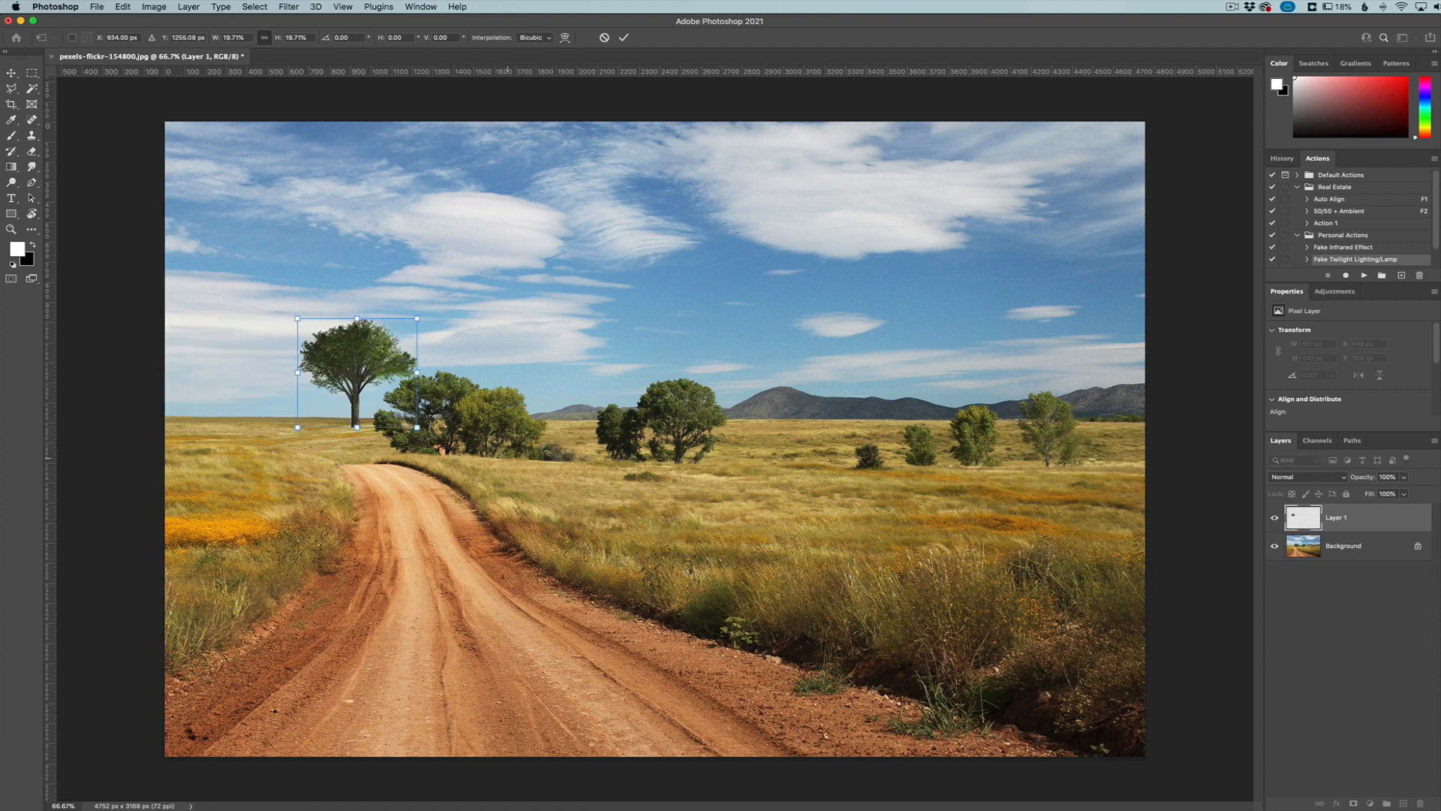
drag(337, 359, 204, 408)
drag(285, 476, 293, 482)
drag(240, 430, 226, 419)
drag(292, 366, 270, 385)
drag(229, 428, 229, 425)
key(Return)
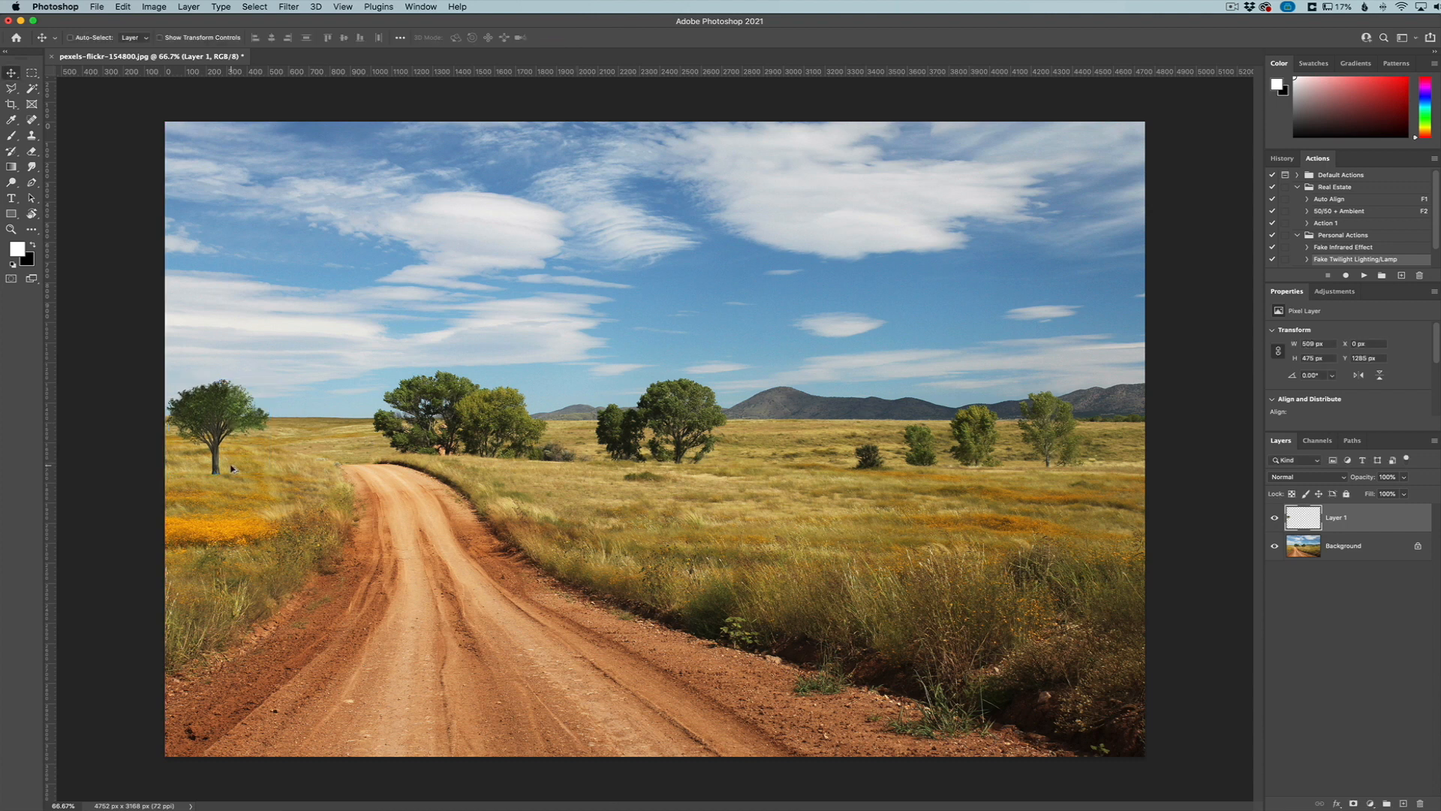
Step: Add a white layer mask to the tree layer, Layer 1
scroll(233, 469, up, 5)
scroll(291, 433, left, 3)
scroll(590, 440, left, 1)
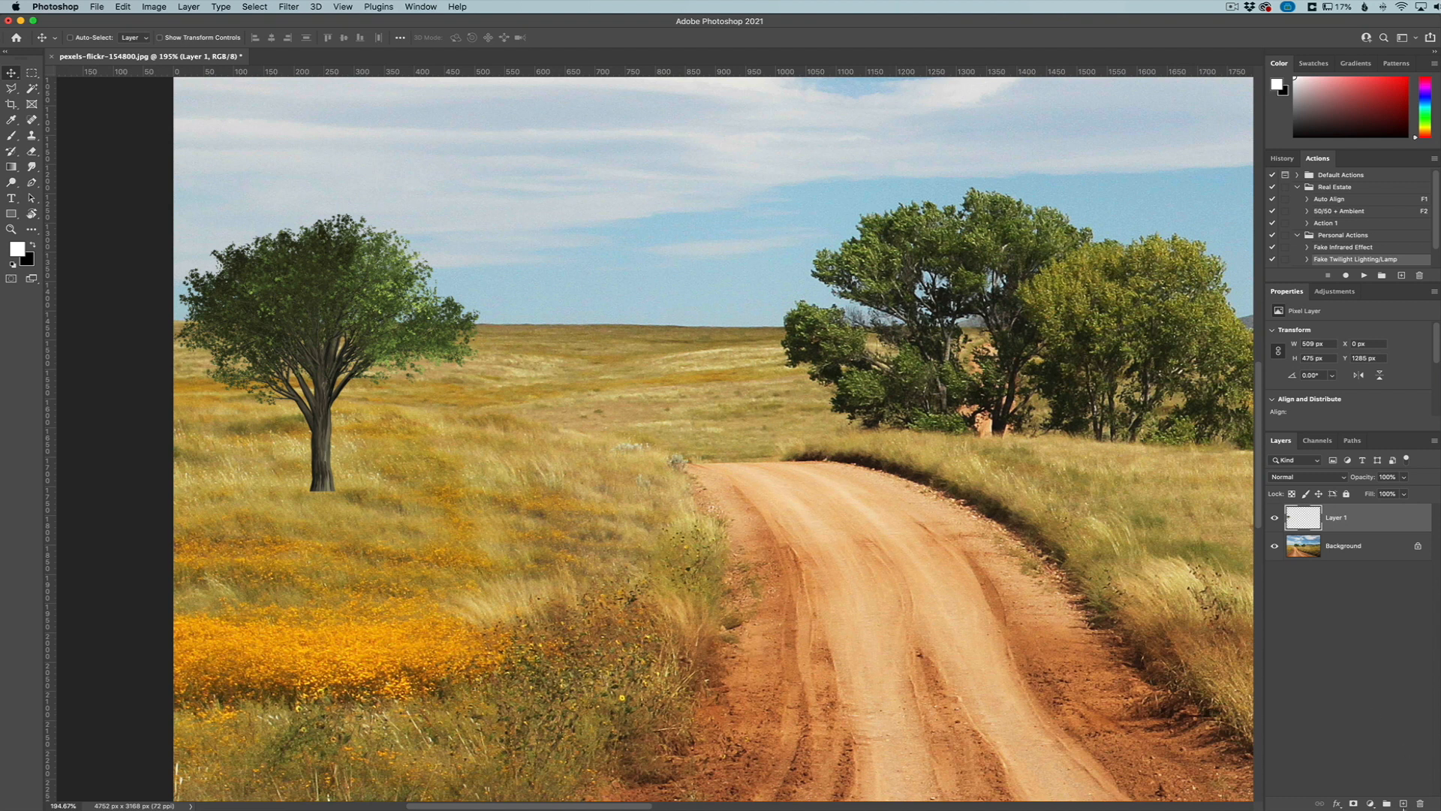
click(1371, 803)
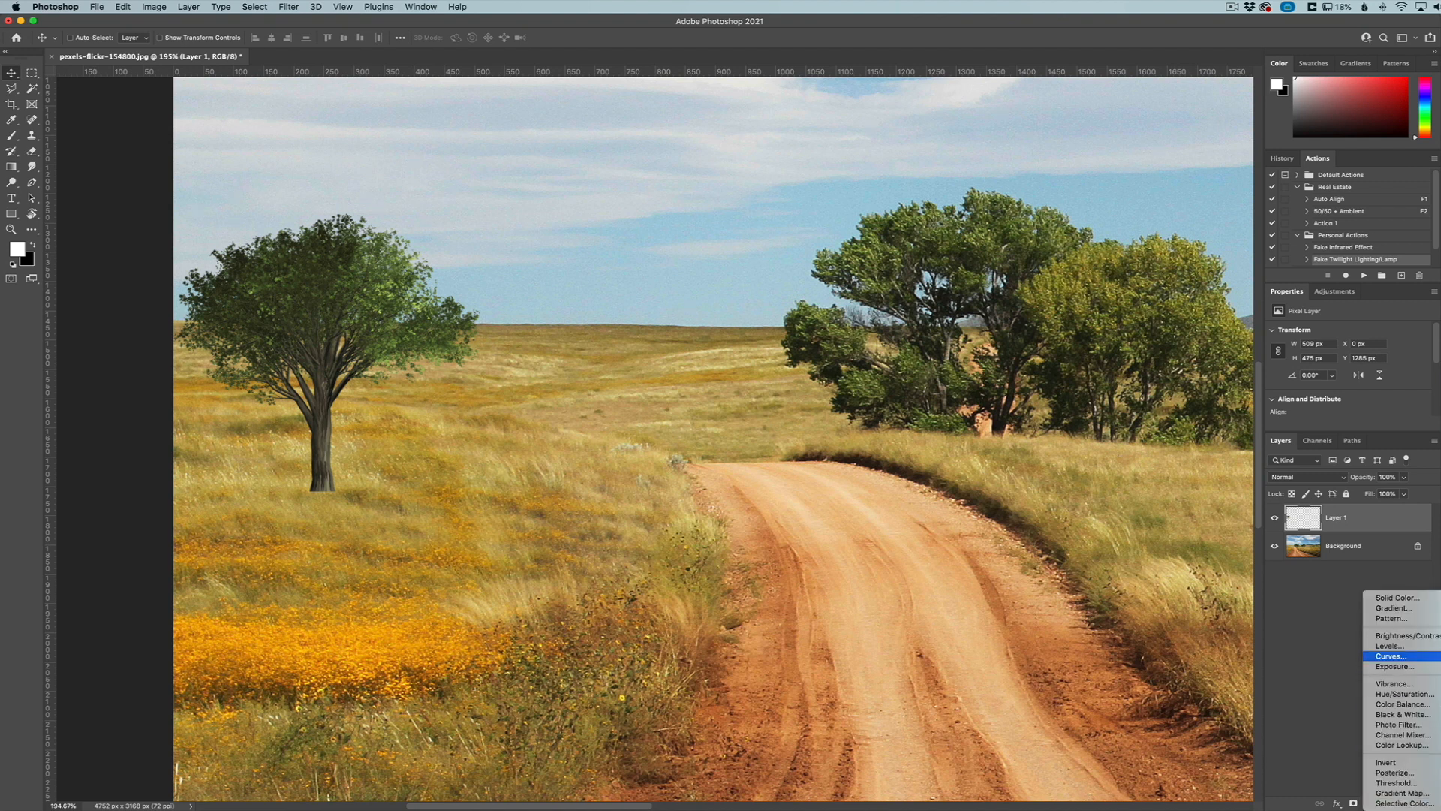
click(1319, 683)
click(1352, 803)
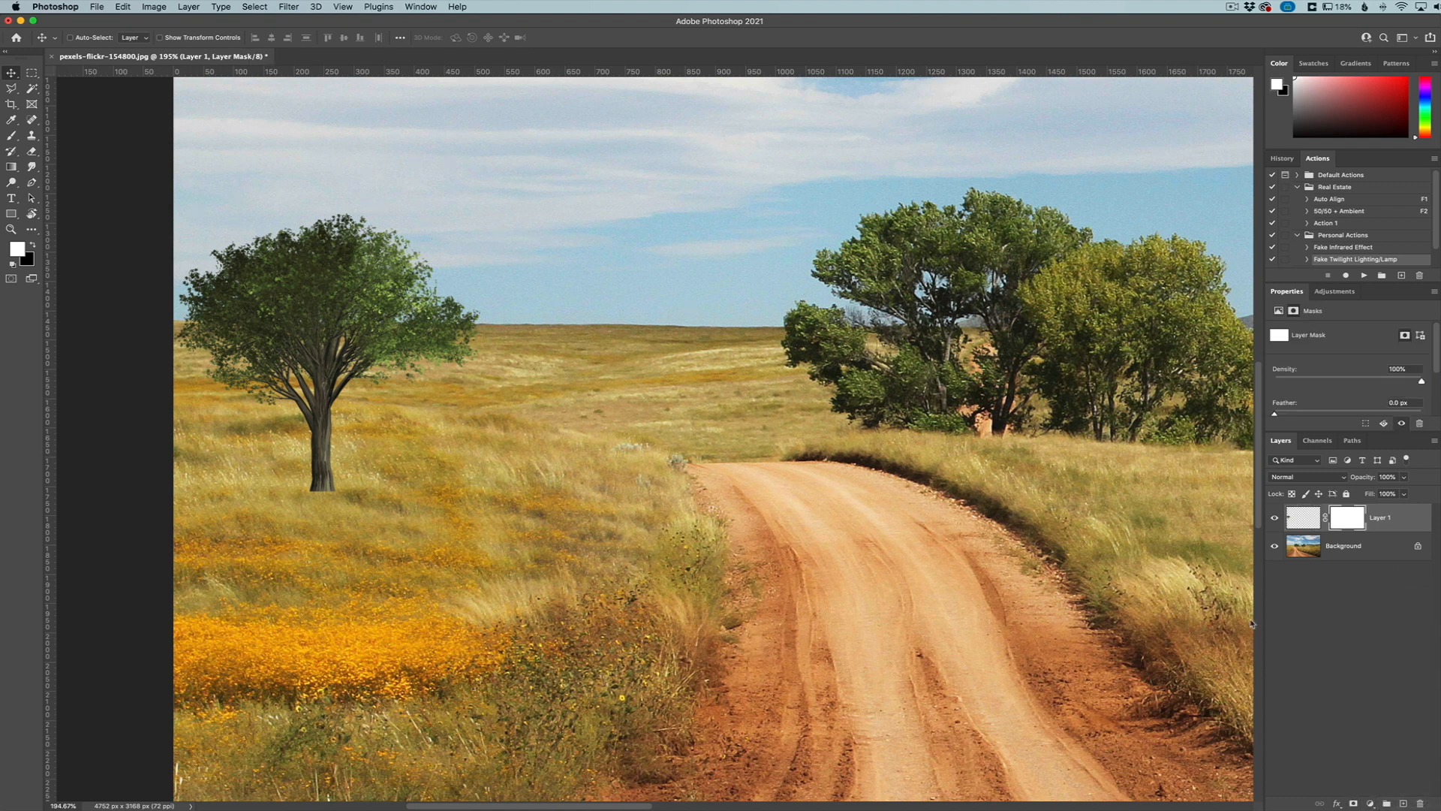
Step: Paint black with an enlarged brush on the tree's layer mask to hide the lower trunk
key(b)
key(x)
key(bracketright)
key(bracketright)
key(bracketright)
key(bracketright)
mouse_move(315, 412)
mouse_down()
mouse_move(345, 415)
mouse_move(279, 408)
mouse_move(342, 407)
mouse_move(321, 436)
mouse_move(324, 490)
mouse_move(331, 460)
mouse_up()
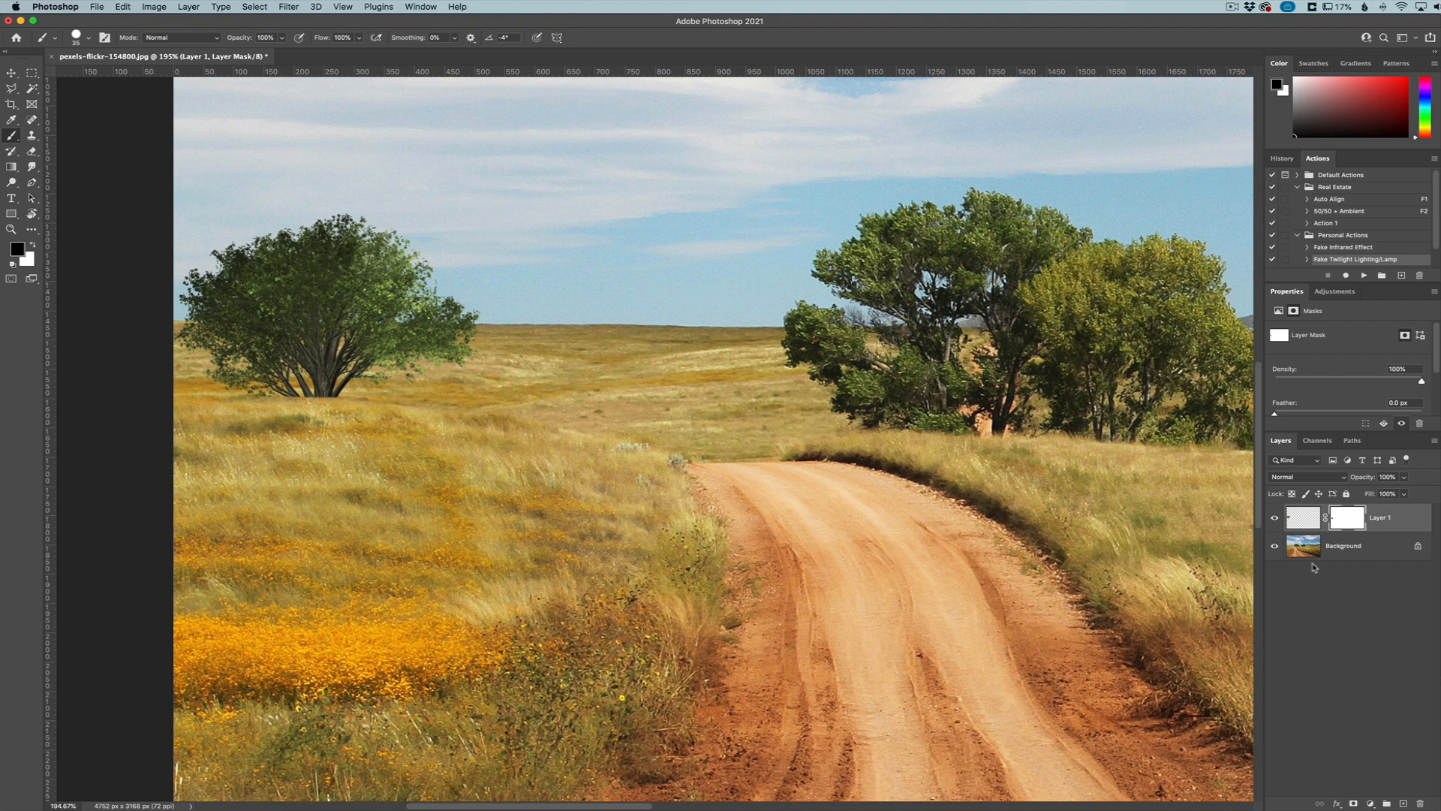
Step: Add a Curves adjustment clipped to the tree layer, Layer 1, and pull the RGB curve slightly down to darken the tree
click(1370, 803)
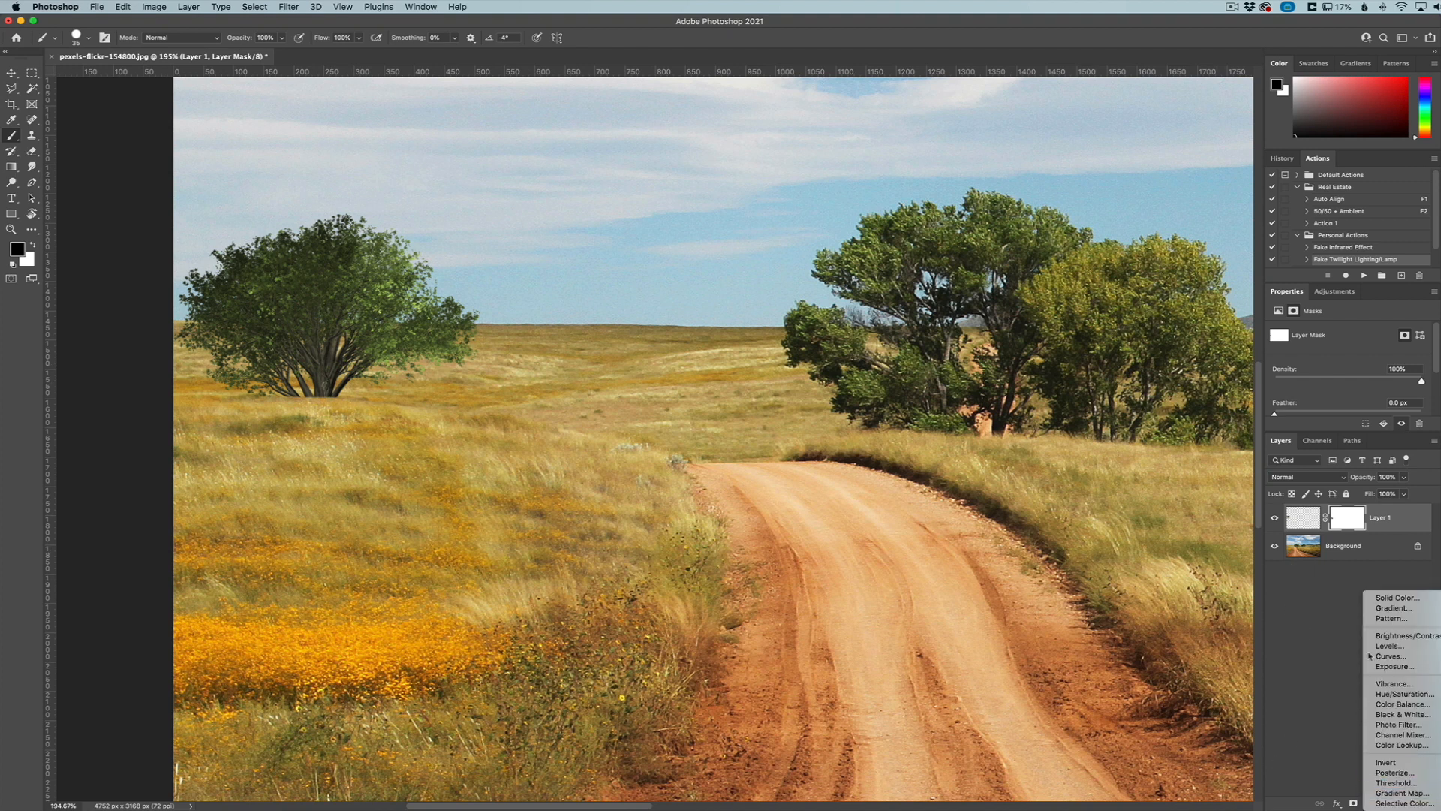
click(1393, 658)
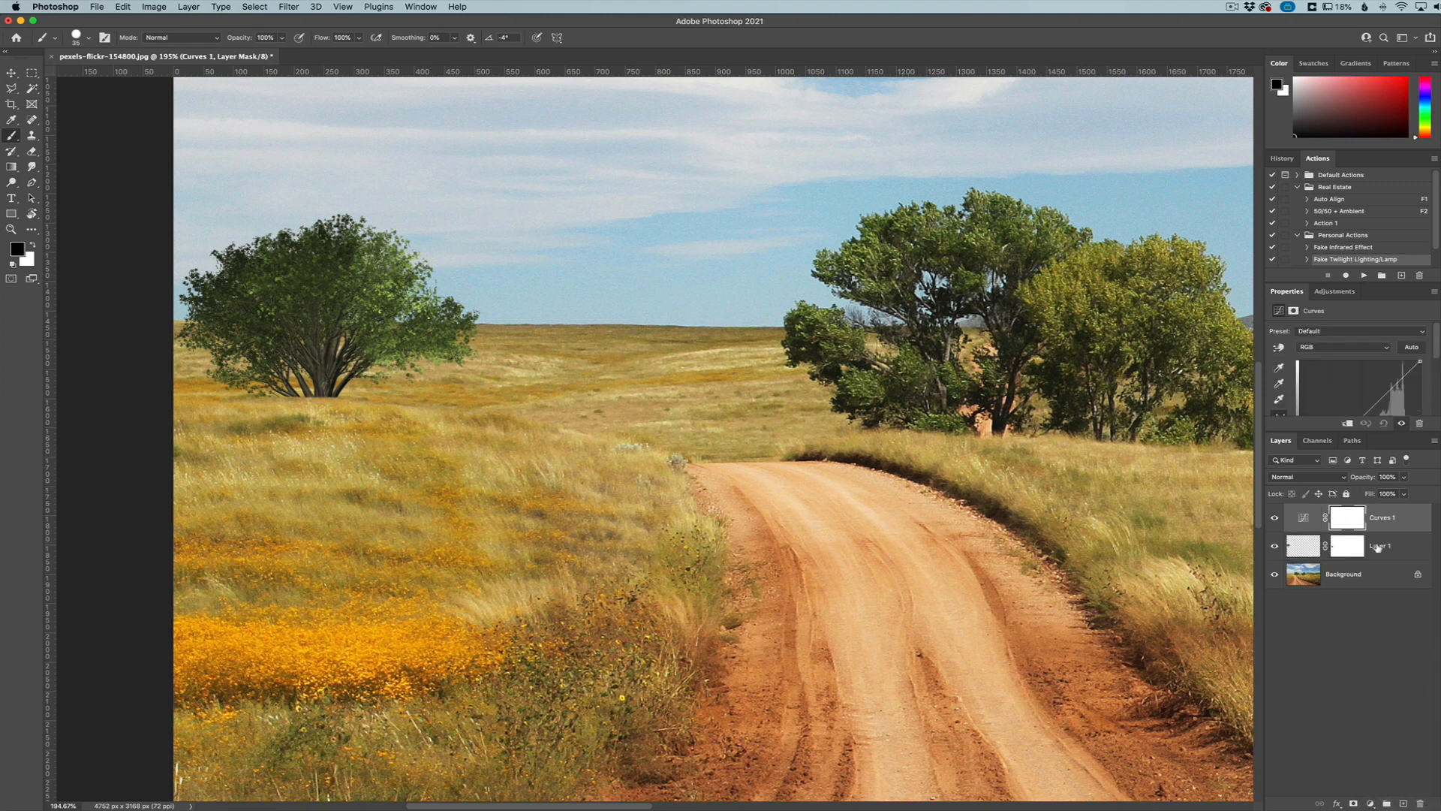
drag(1374, 397, 1380, 408)
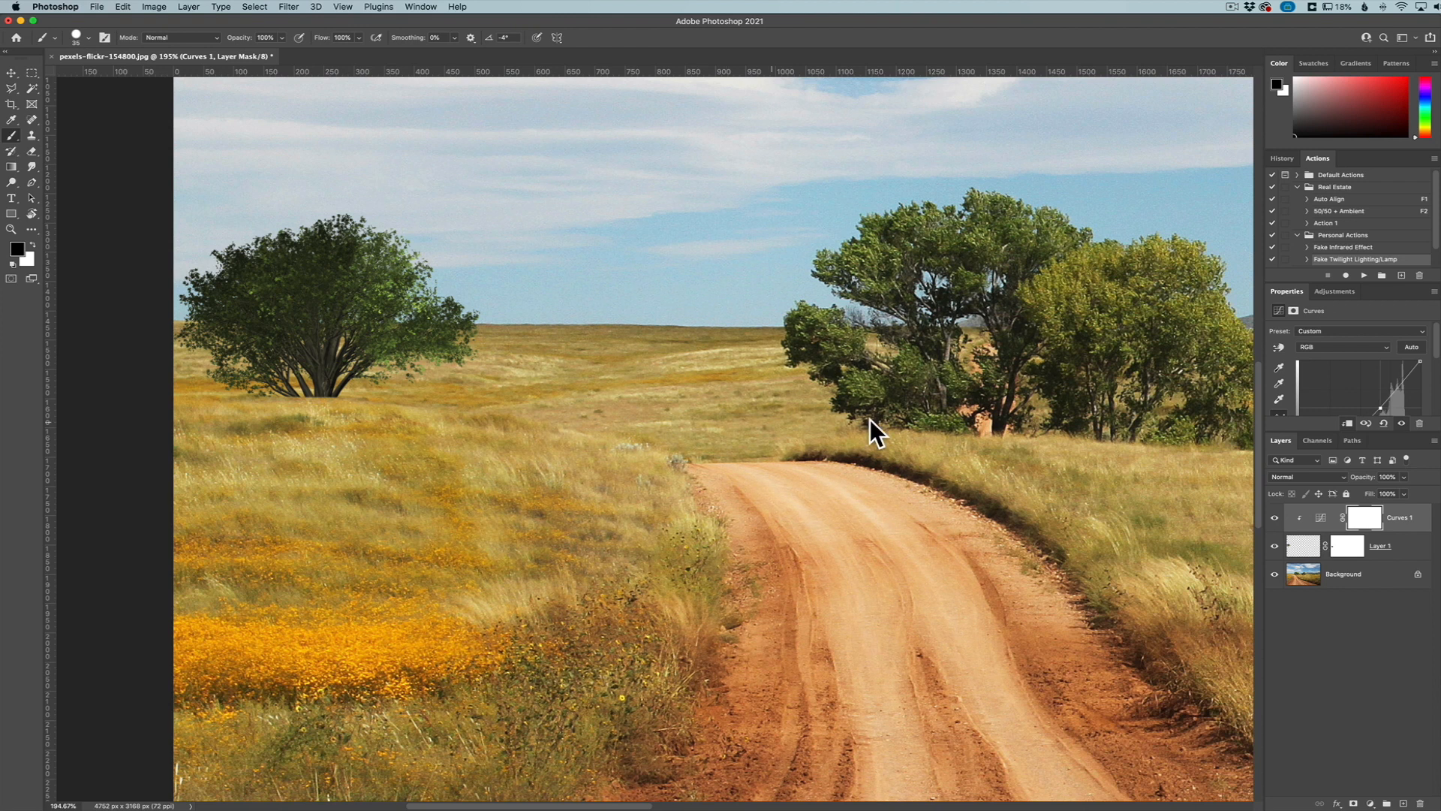
scroll(1062, 400, down, 5)
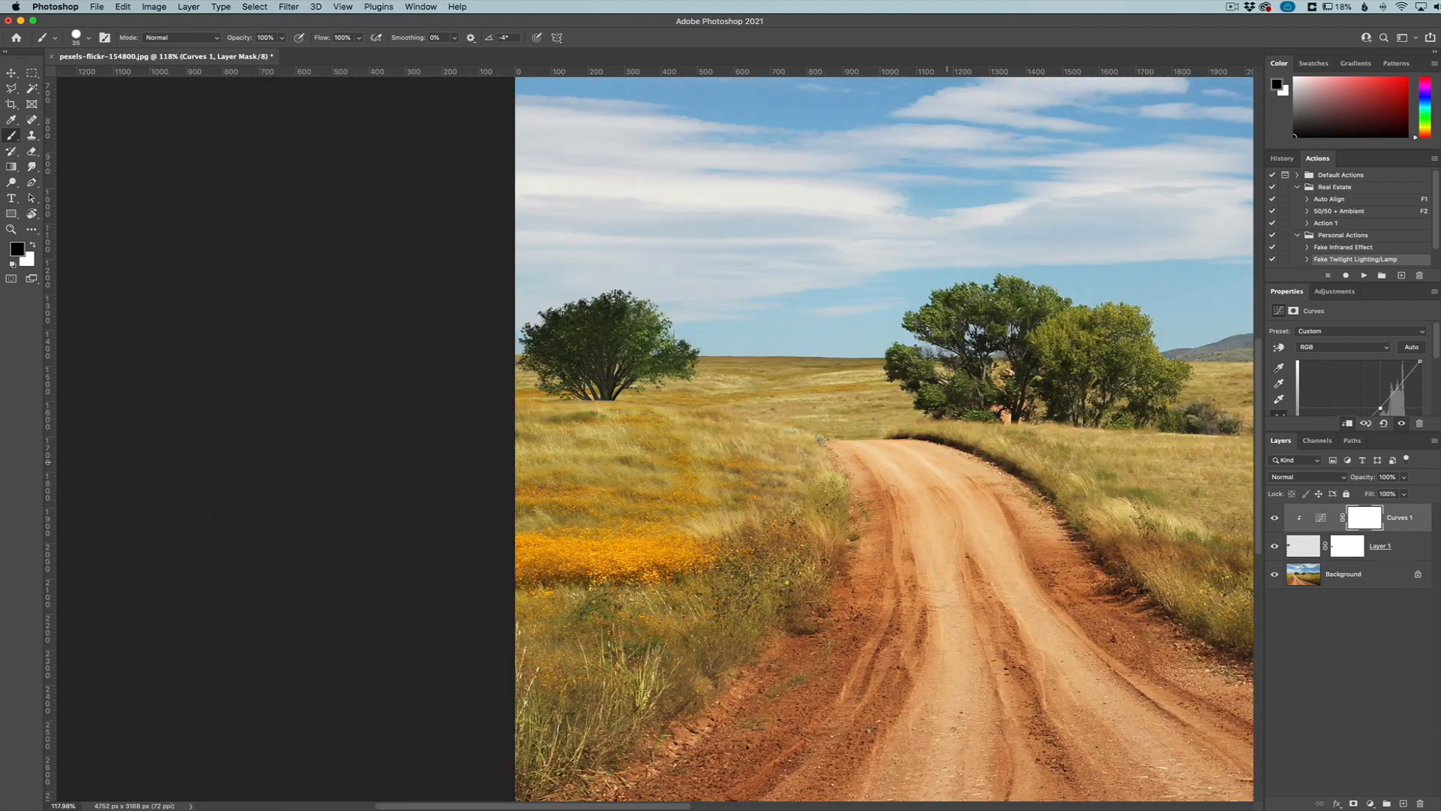
scroll(1361, 396, down, 2)
drag(1339, 376, 1344, 372)
key(super+0)
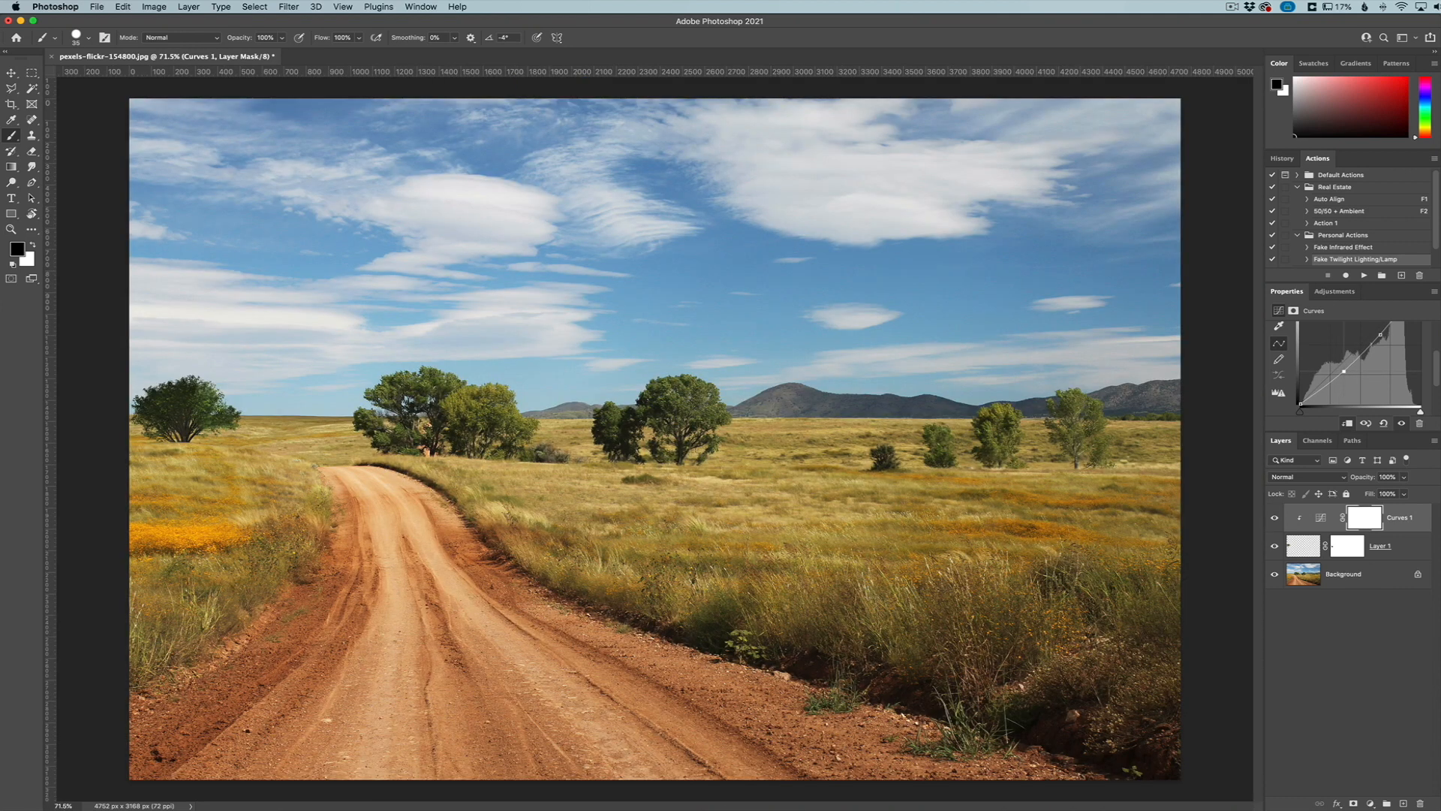
Step: Group the Curves adjustment with the tree layer and toggle the group's visibility off and on to compare before and after
shift+click(1406, 548)
key(super+g)
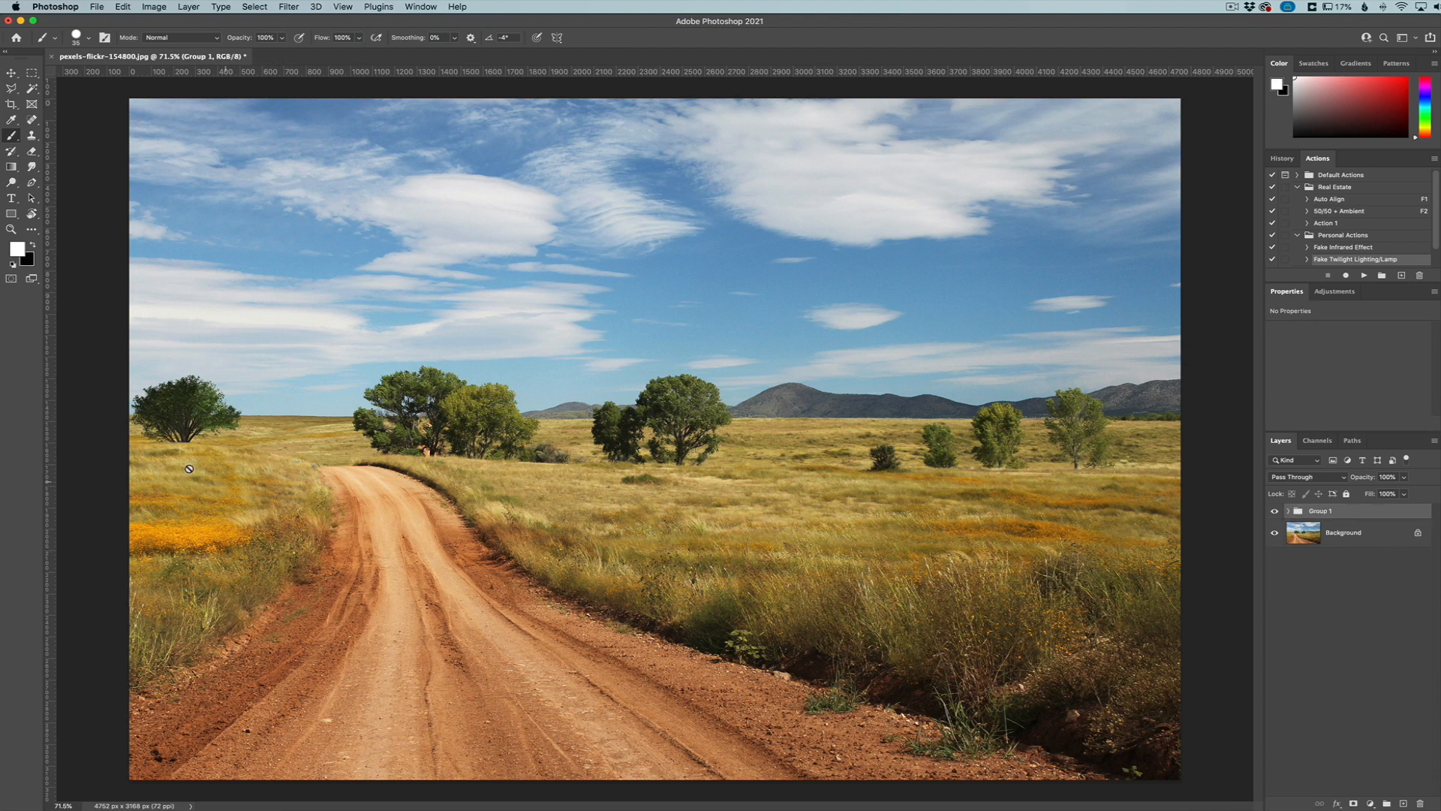
click(1275, 512)
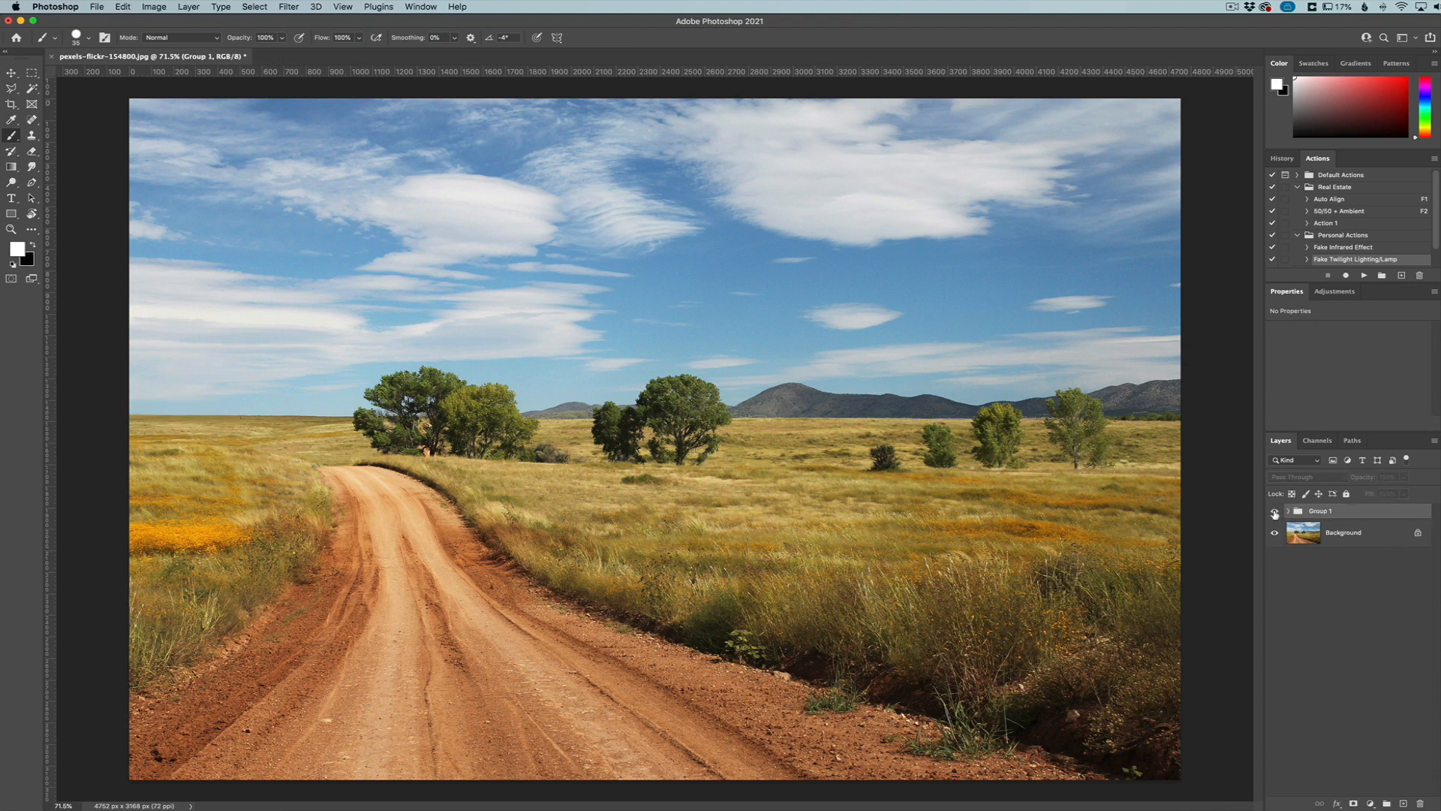
click(1274, 513)
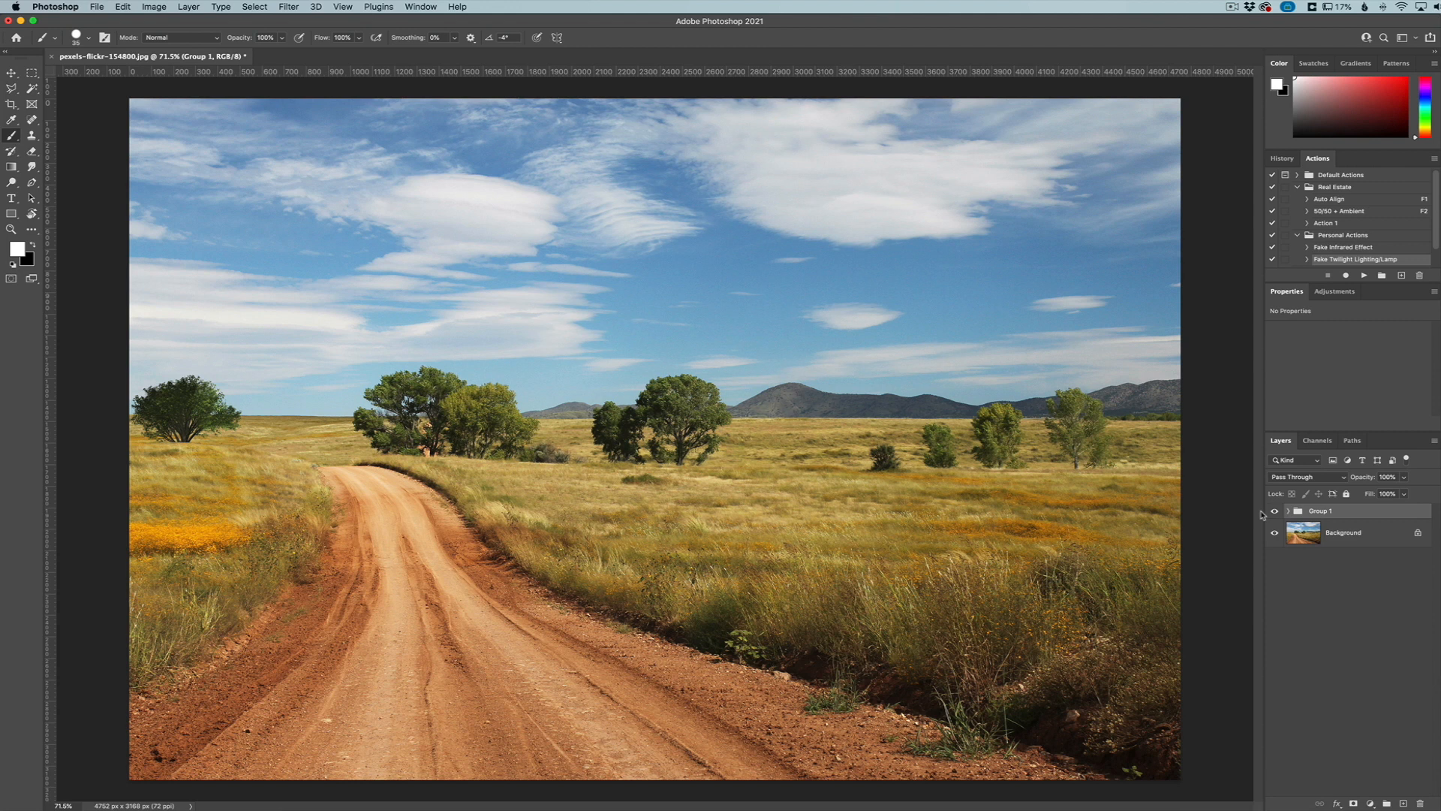